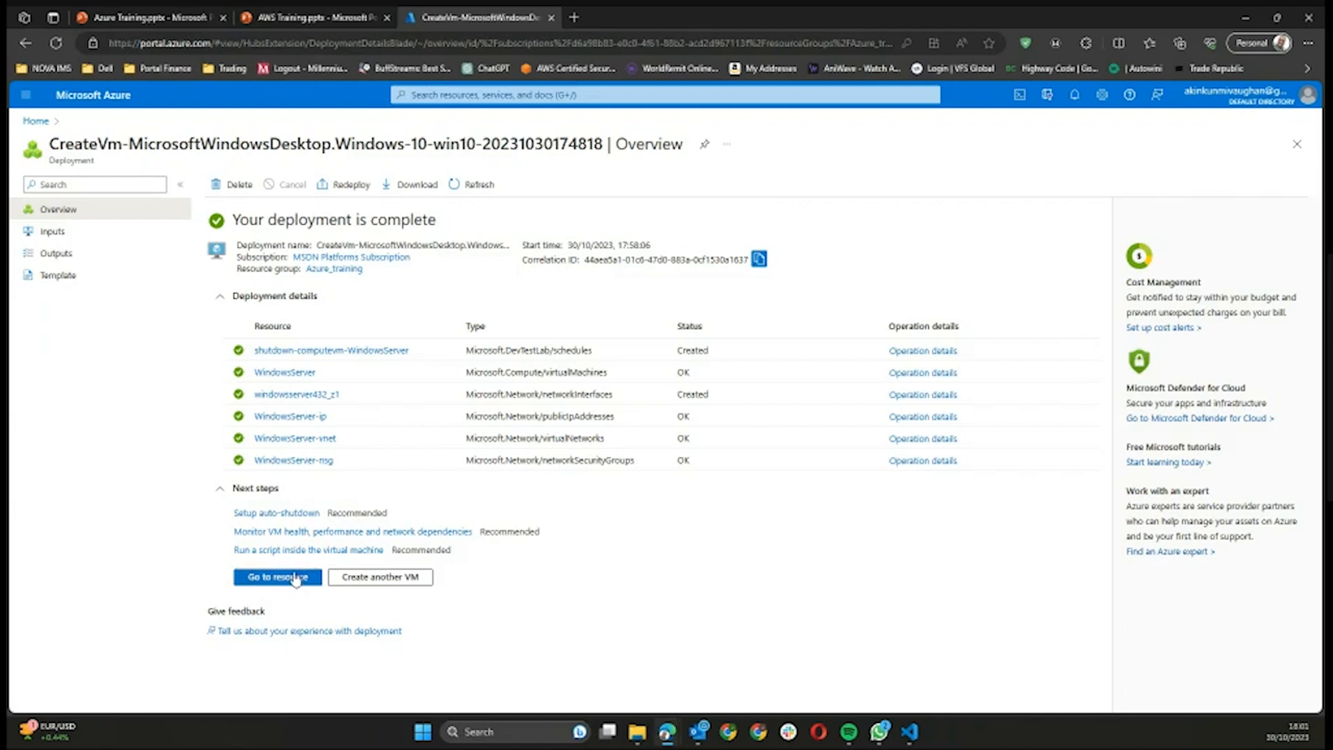
# Open the newly deployed WindowsServer virtual machine and check the troubleshooting page linked from its agent status warning
pyautogui.click(297, 580)
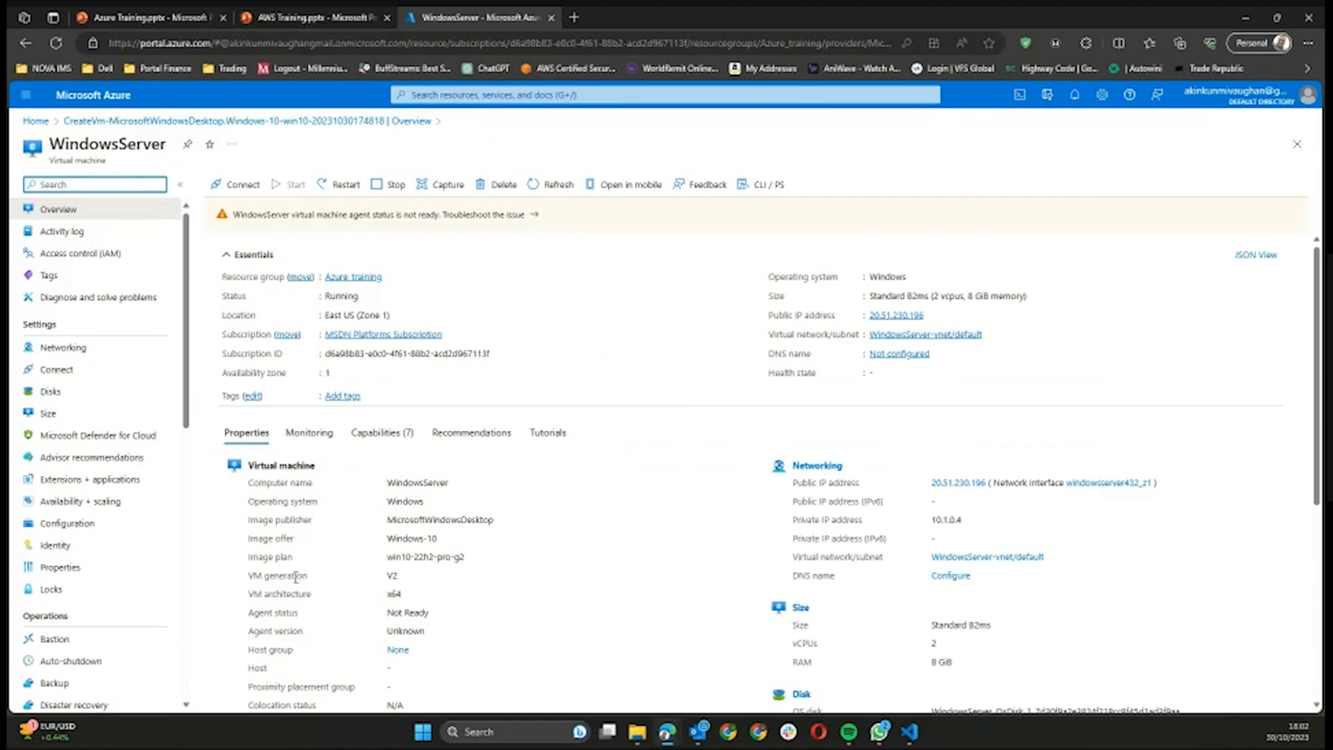
pyautogui.scroll(-5, 493, 420)
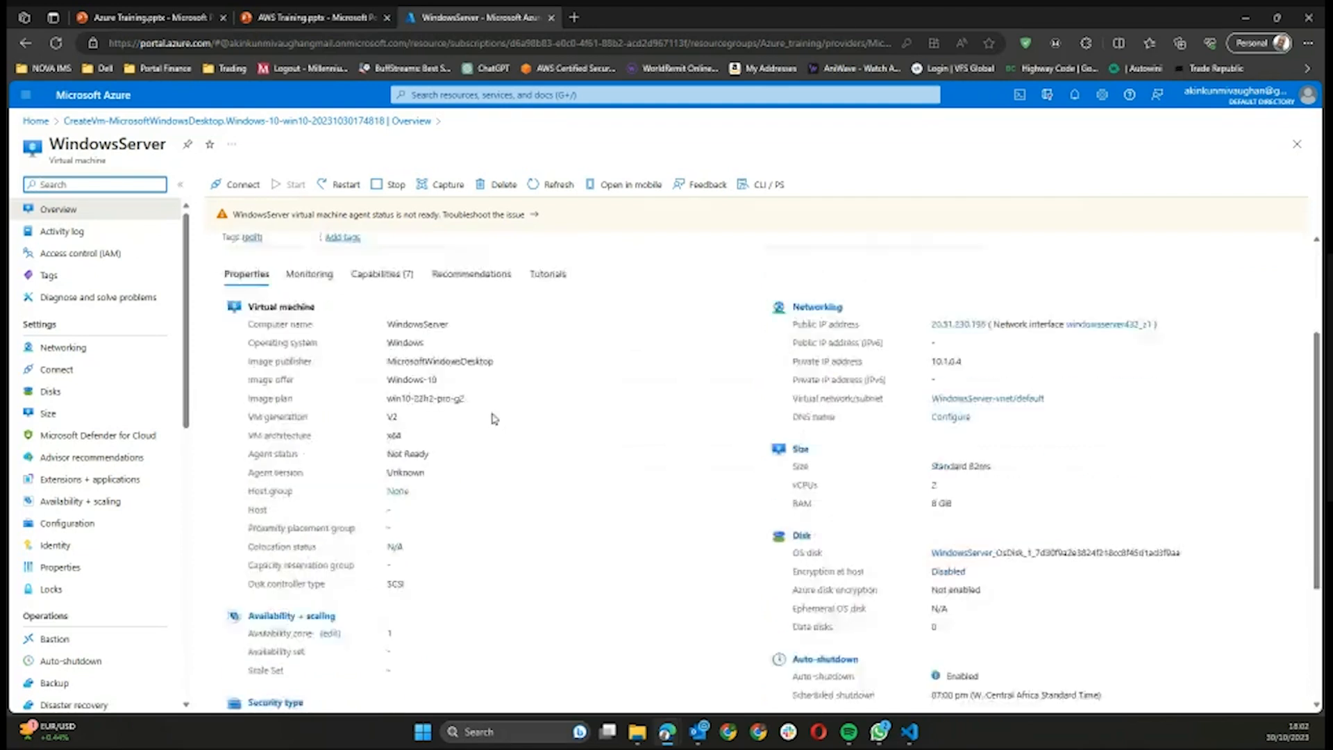
pyautogui.scroll(5, 501, 410)
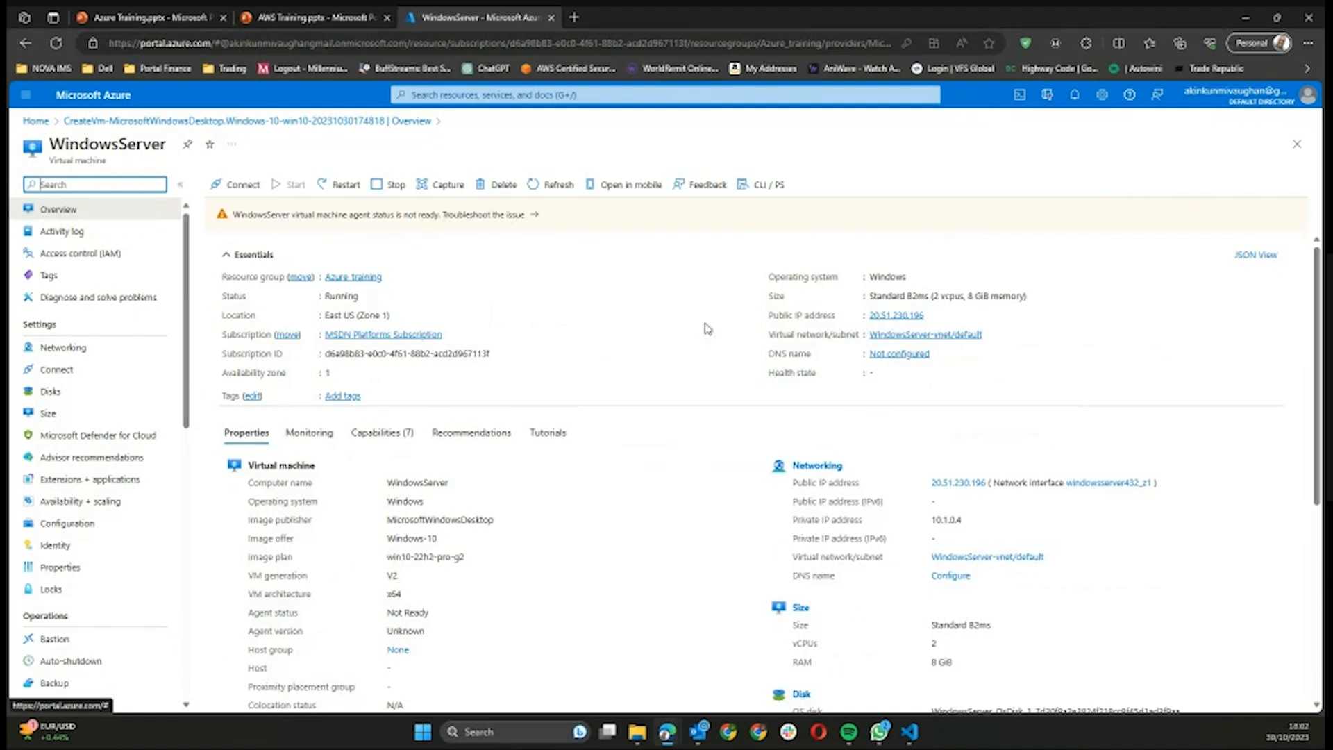
pyautogui.click(515, 214)
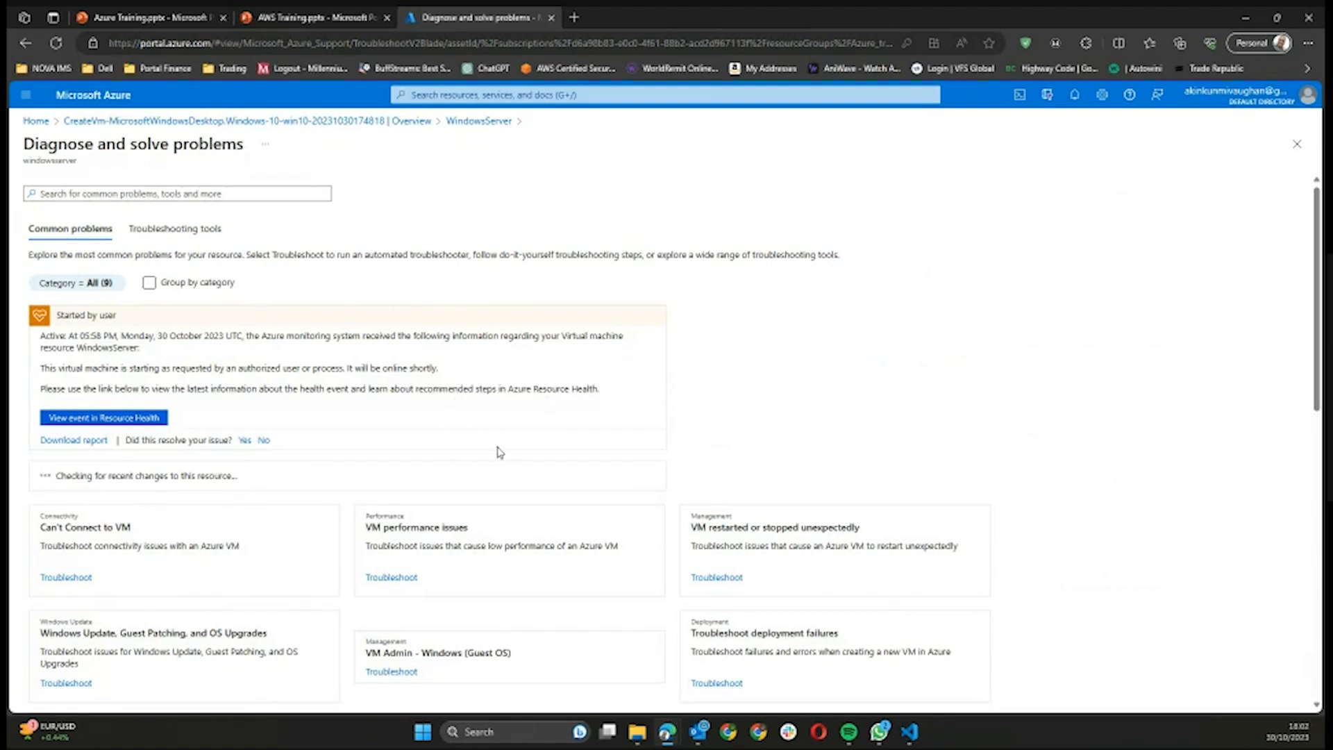
pyautogui.click(1296, 144)
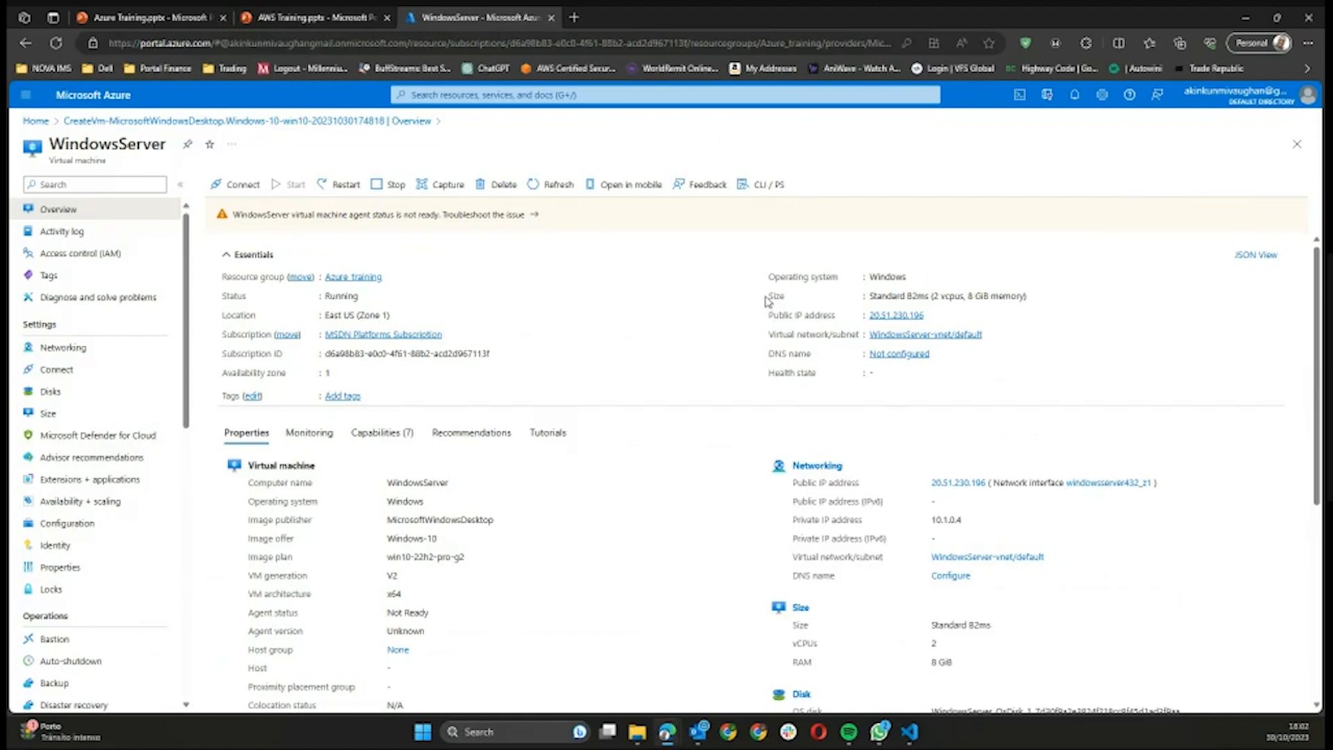
# Review the virtual machine's essentials: size, operating system, public IP address, virtual network and DNS name
pyautogui.moveTo(772, 299); pyautogui.dragTo(909, 281)
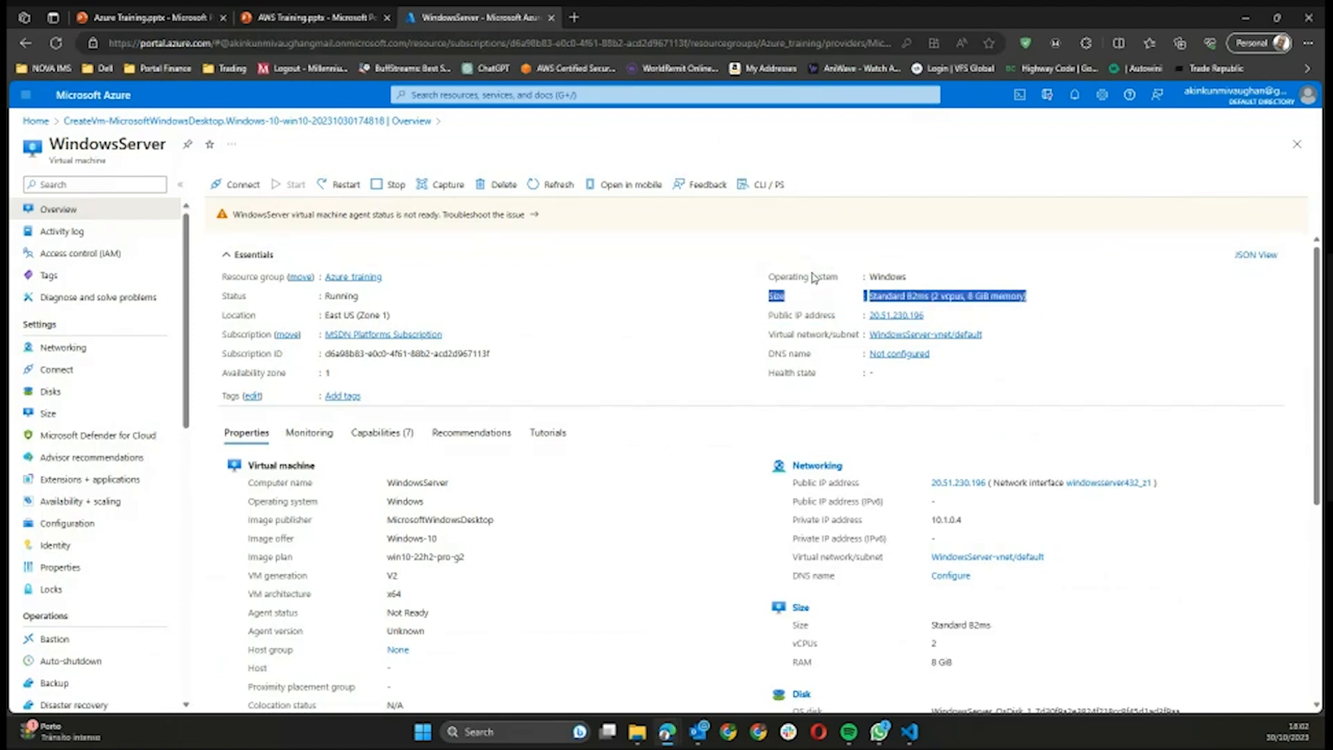
pyautogui.click(768, 287)
pyautogui.moveTo(769, 283); pyautogui.dragTo(914, 280)
pyautogui.click(680, 319)
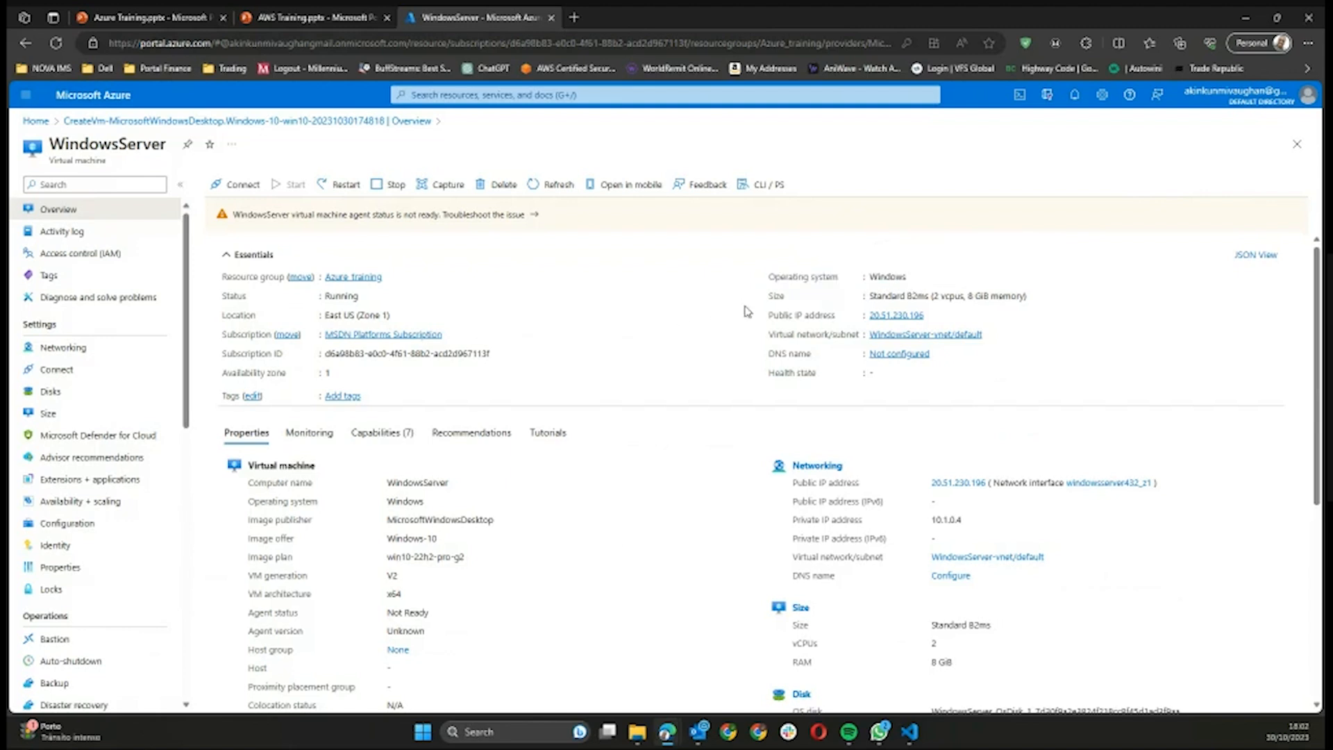
pyautogui.moveTo(768, 318); pyautogui.dragTo(931, 324)
pyautogui.click(697, 328)
pyautogui.moveTo(730, 338); pyautogui.dragTo(823, 358)
pyautogui.click(790, 373)
pyautogui.click(825, 337)
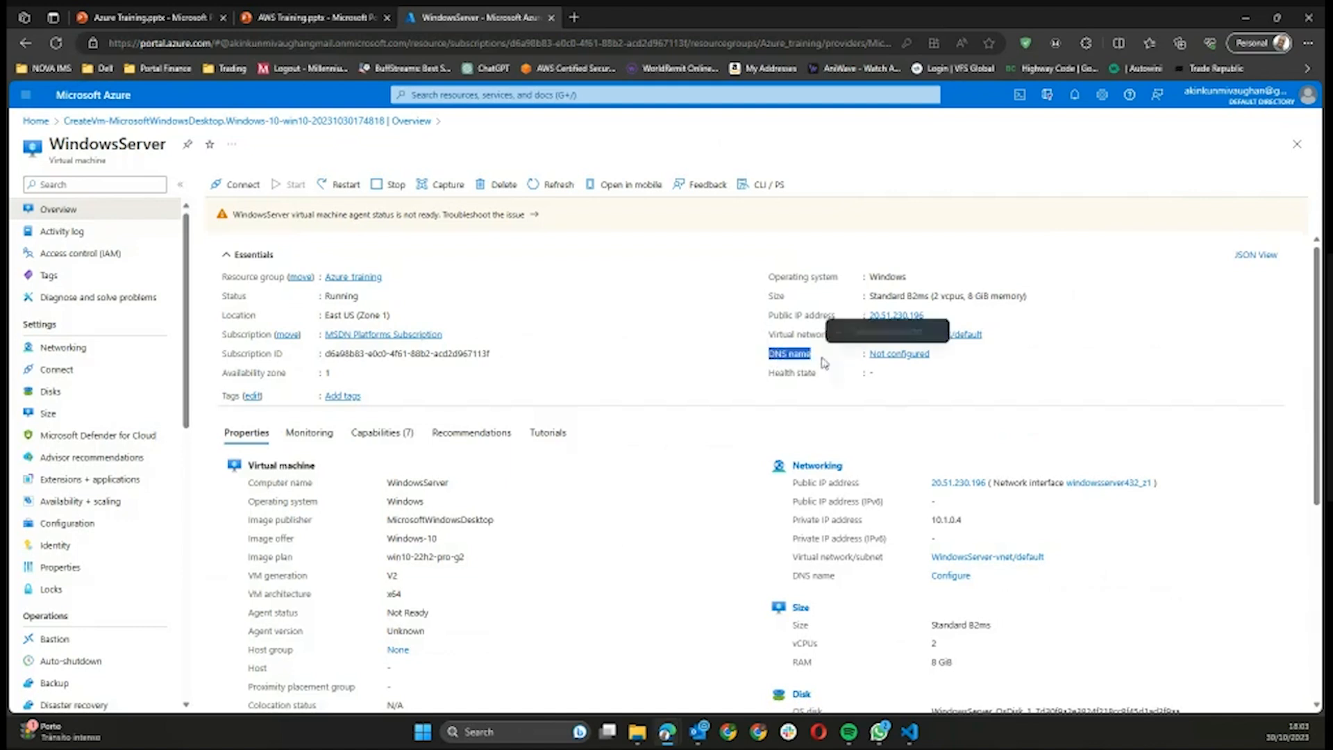
pyautogui.click(894, 407)
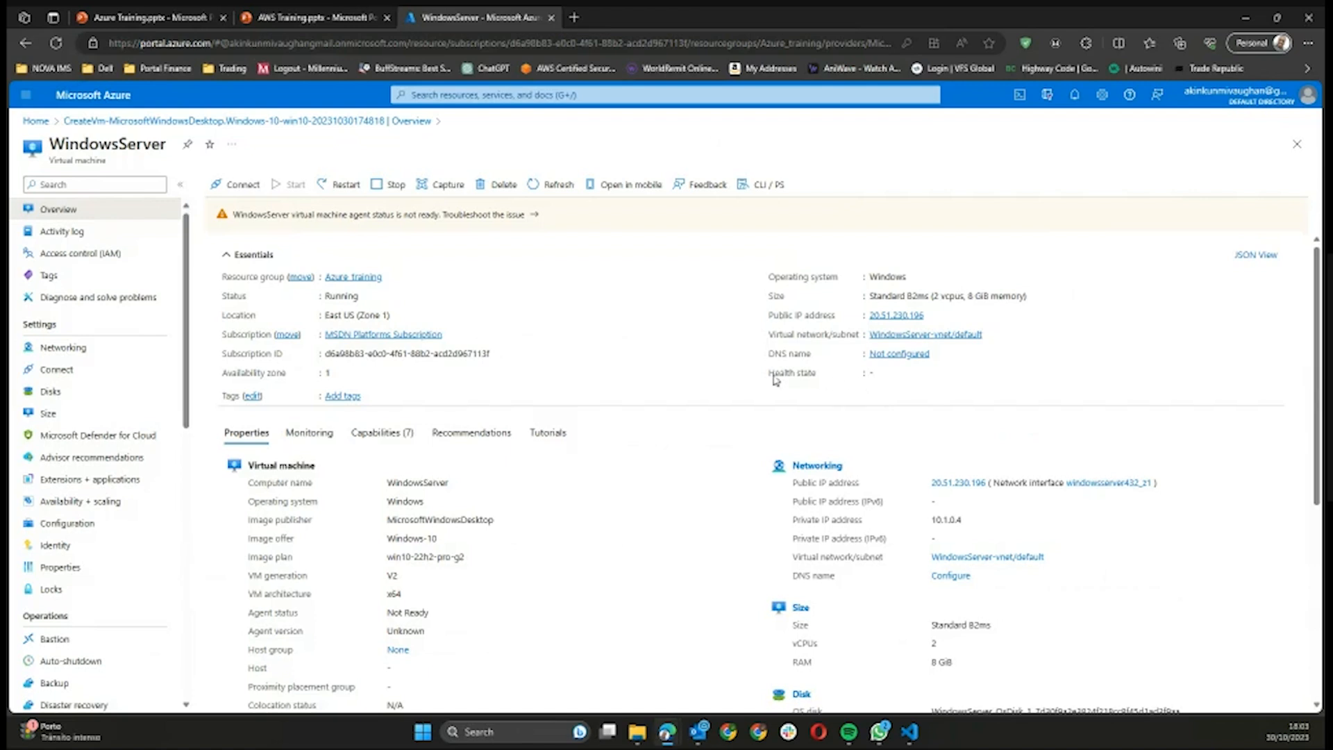
# Examine the virtual machine's detailed properties, including networking, disk, auto-shutdown and security type
pyautogui.scroll(-3, 469, 386)
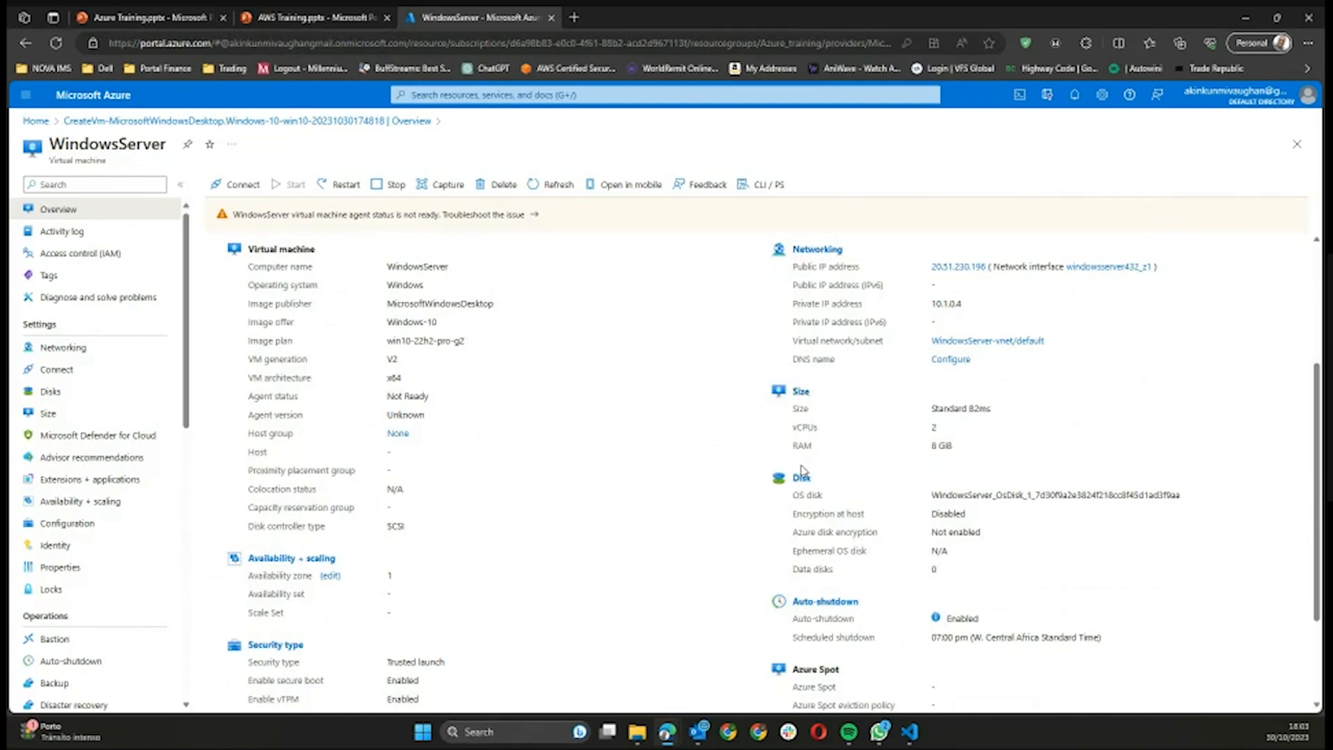
pyautogui.scroll(-2, 792, 484)
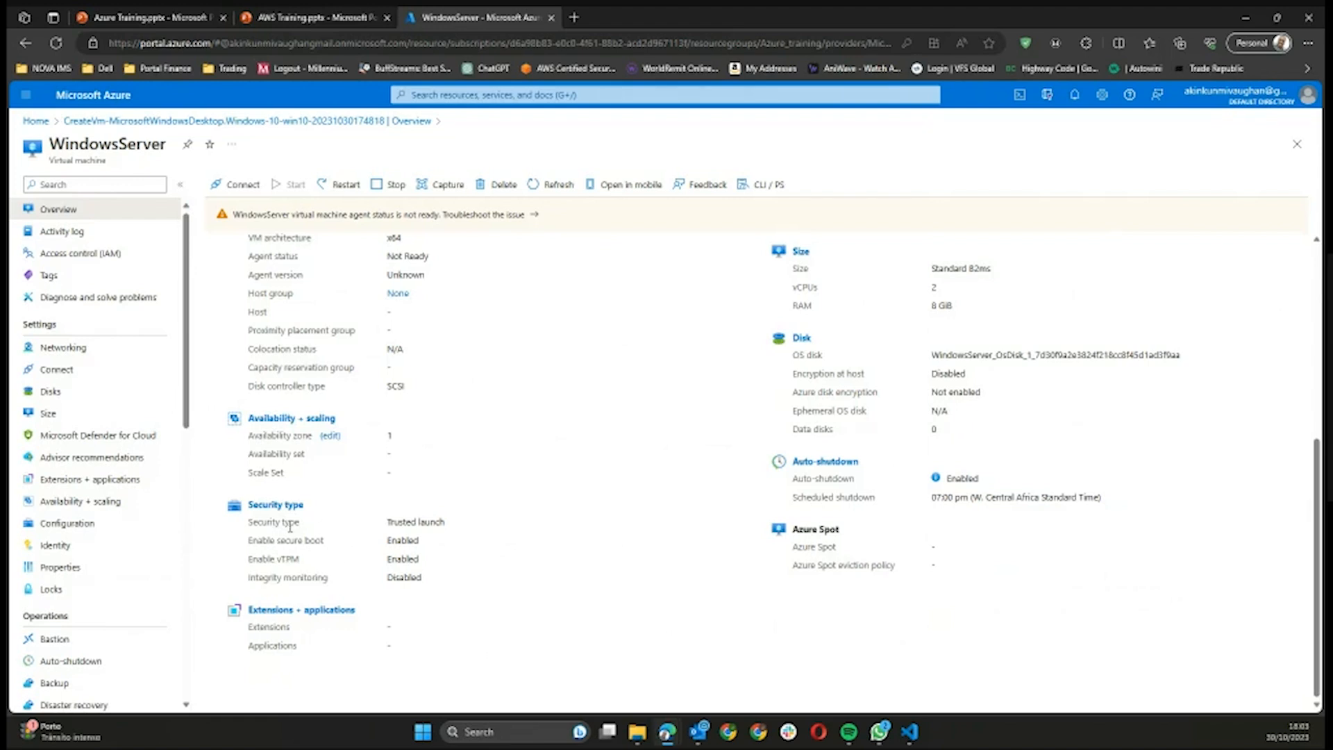
pyautogui.scroll(1, 290, 526)
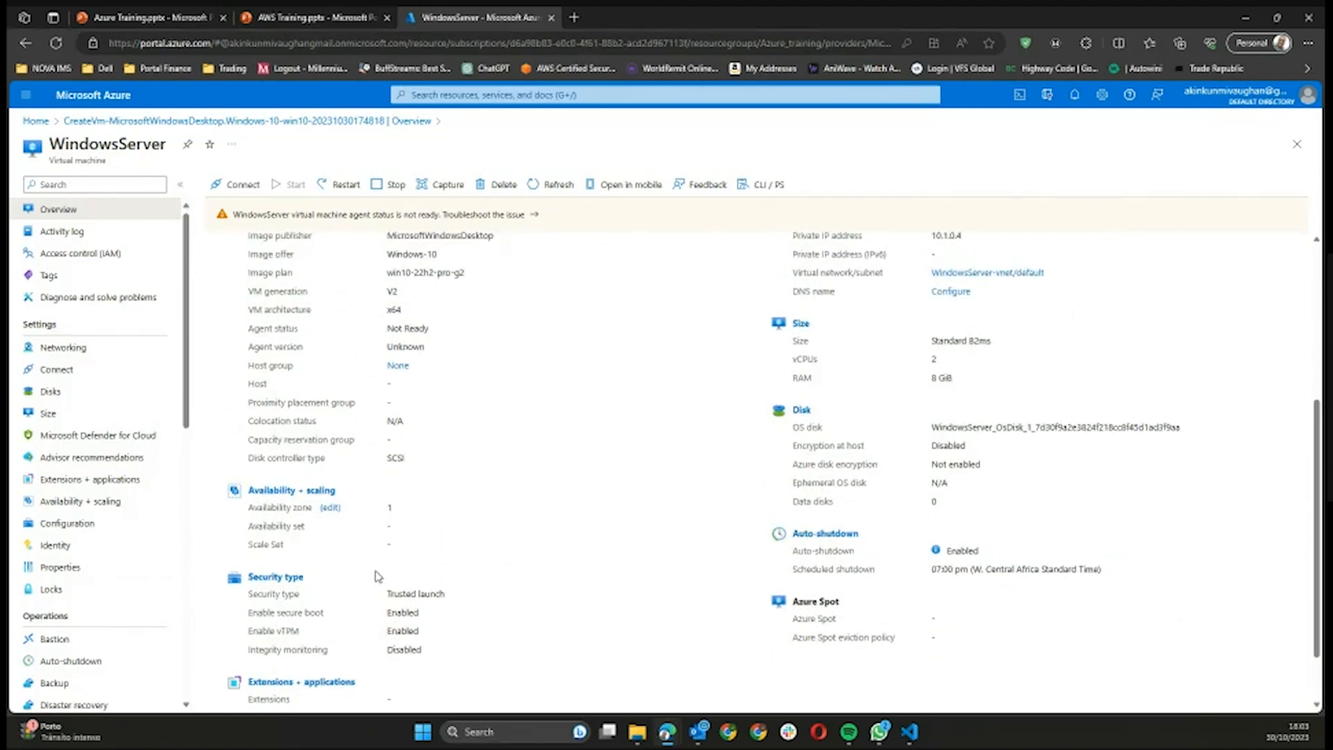
pyautogui.scroll(1, 380, 563)
pyautogui.scroll(3, 382, 547)
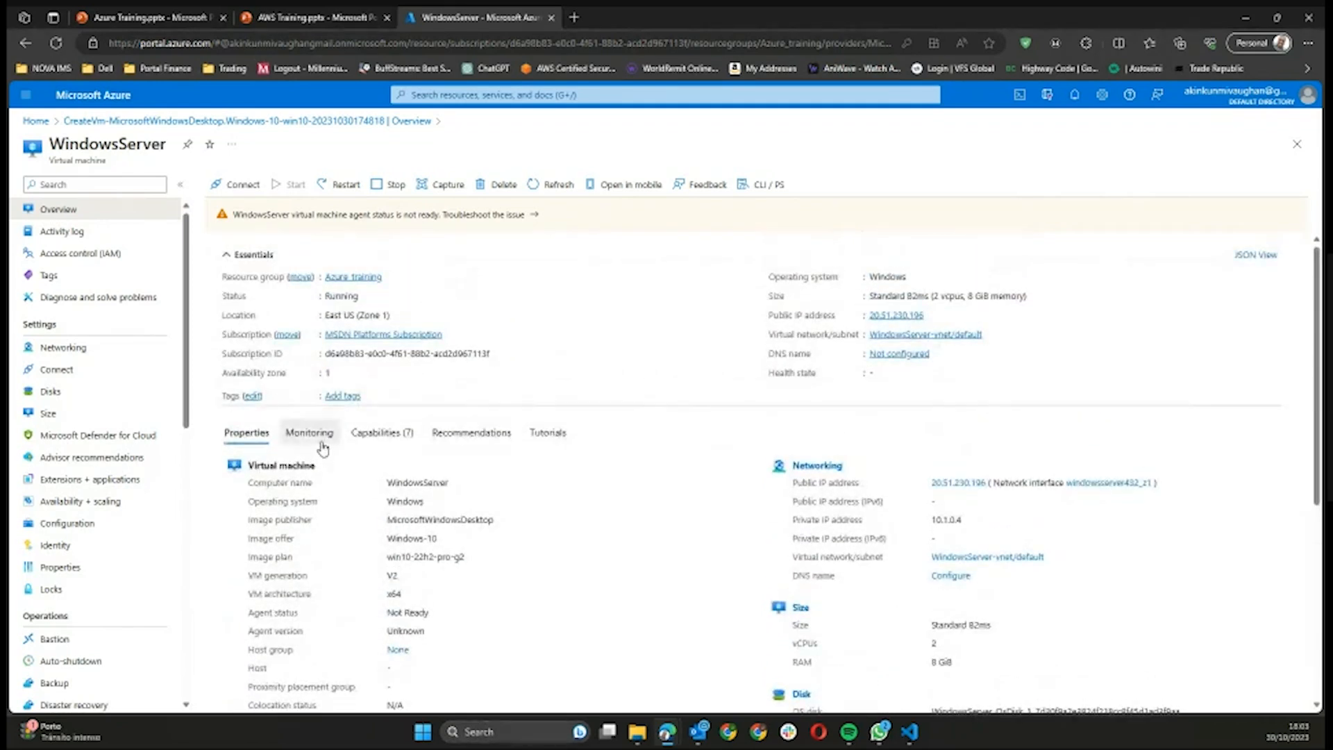
# Examine the virtual machine's monitoring overview, including health events, alerts and the performance and utilization metrics
pyautogui.click(322, 443)
pyautogui.click(256, 437)
pyautogui.scroll(-1, 291, 444)
pyautogui.scroll(1, 306, 444)
pyautogui.click(318, 439)
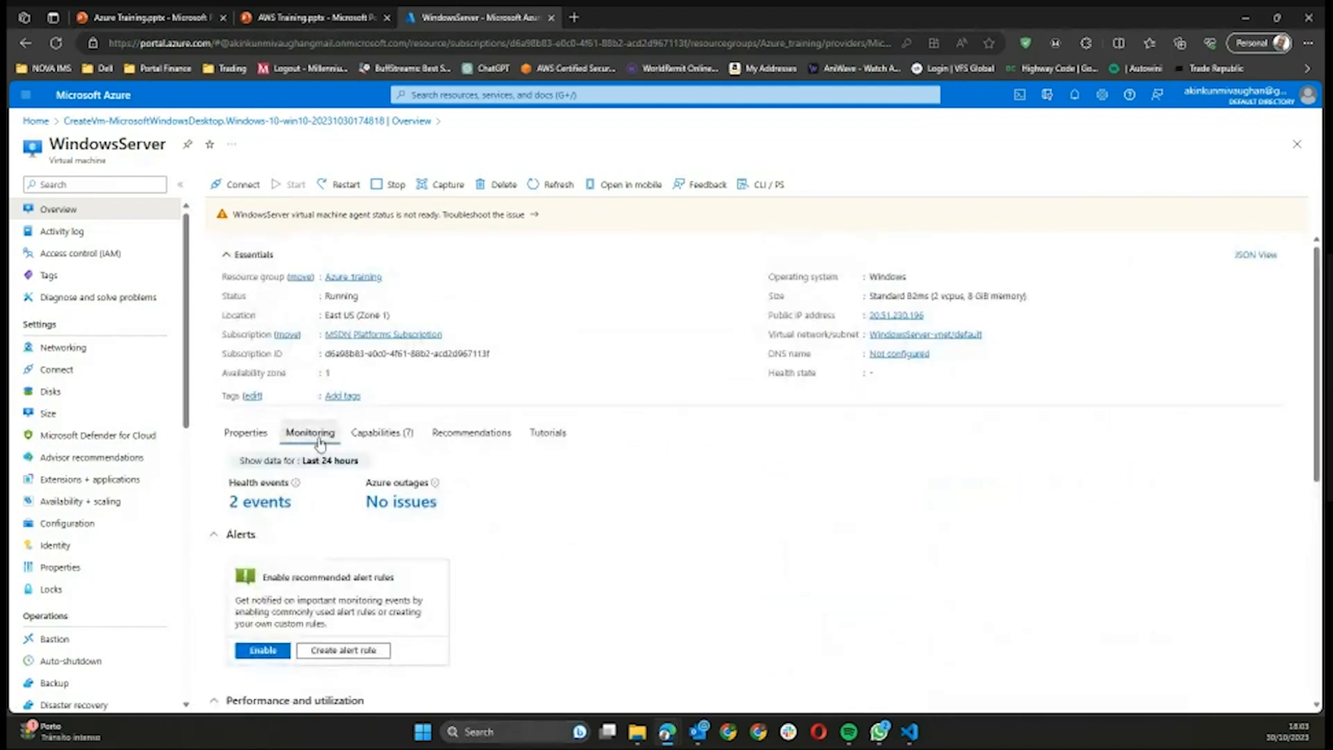
pyautogui.scroll(-2, 319, 443)
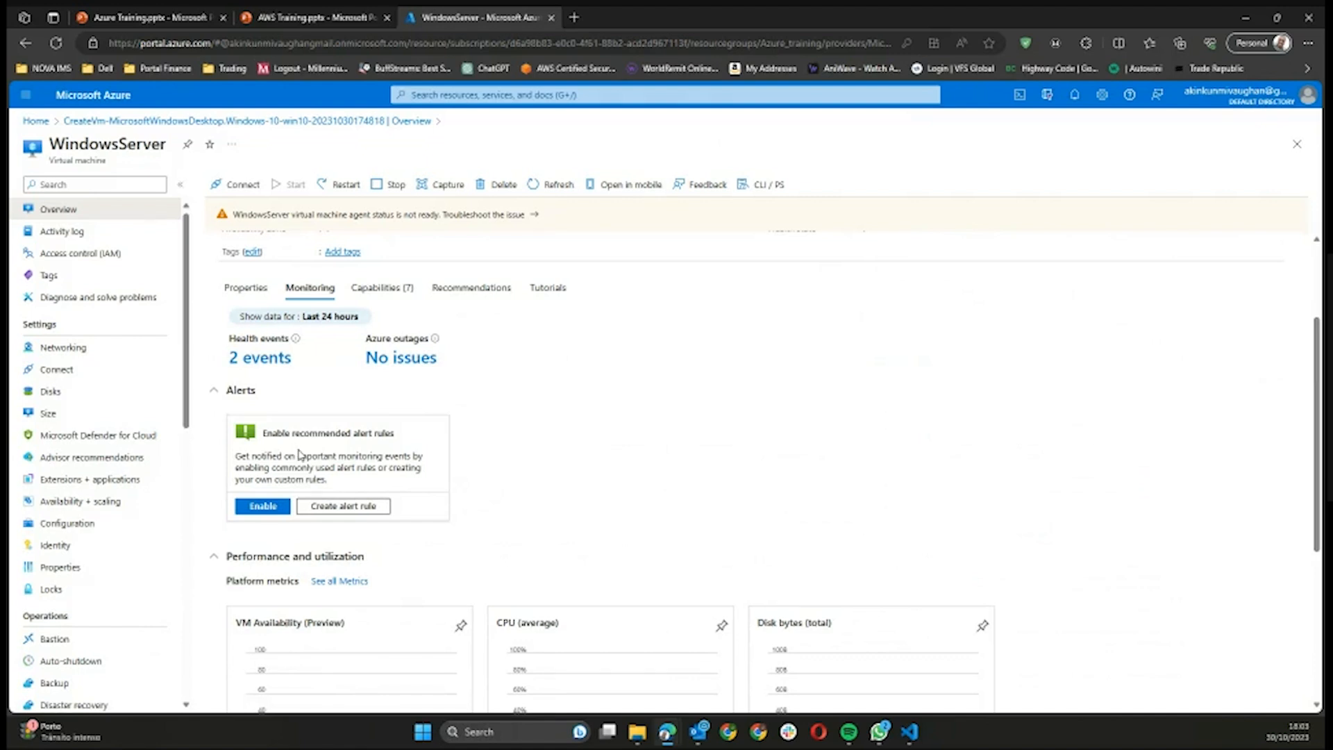
pyautogui.scroll(-2, 299, 454)
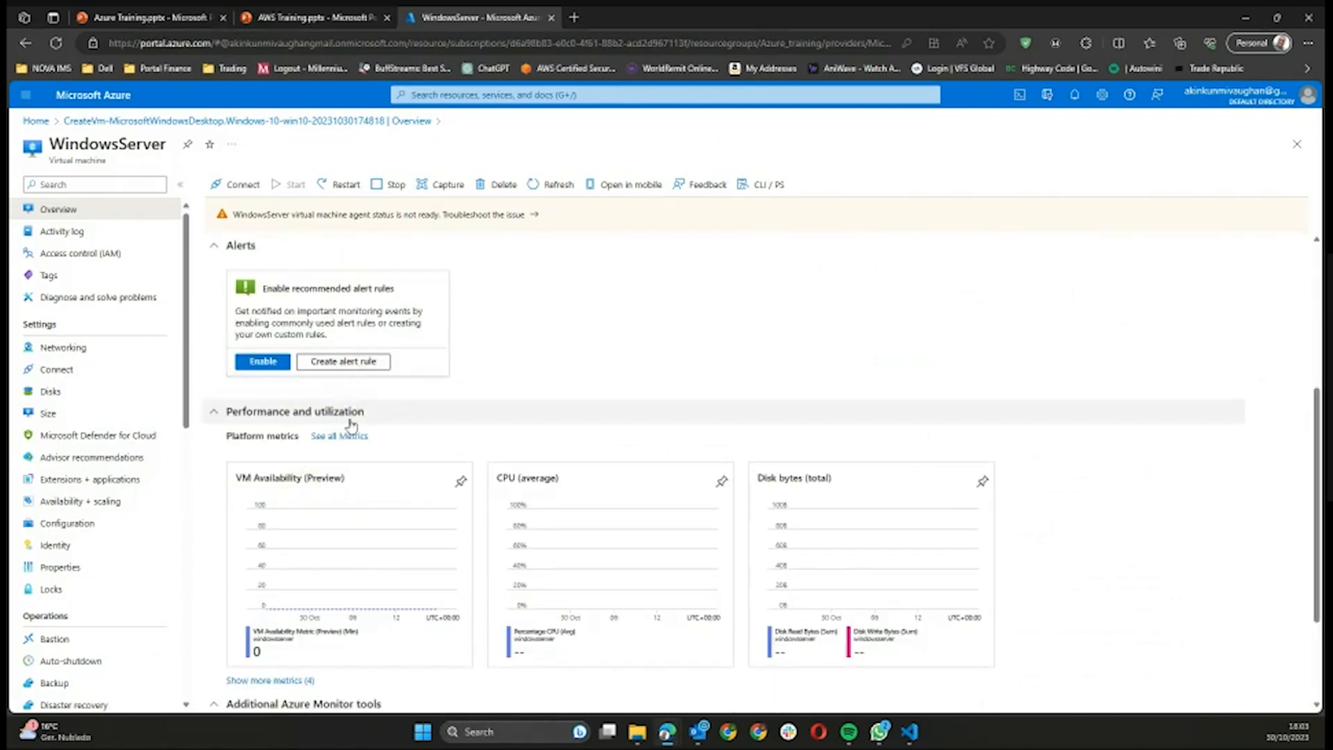
pyautogui.scroll(-2, 356, 434)
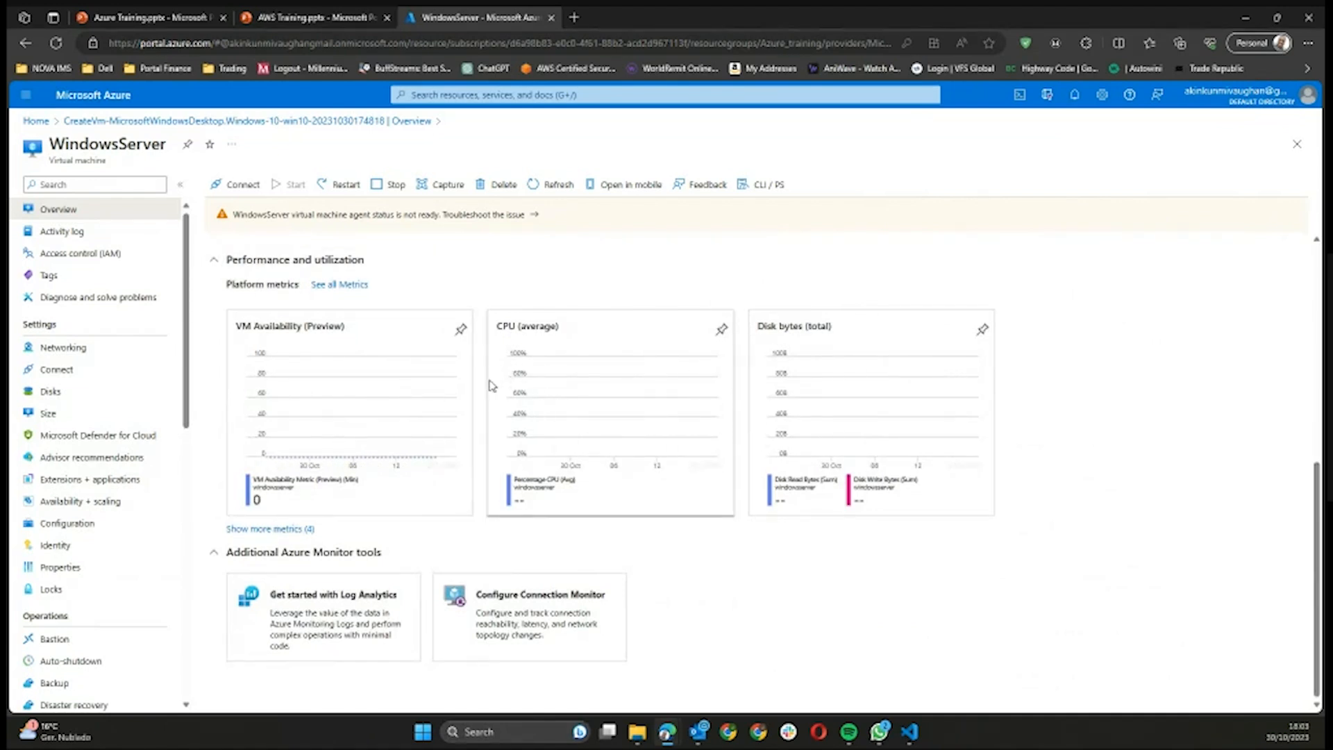
pyautogui.scroll(6, 484, 455)
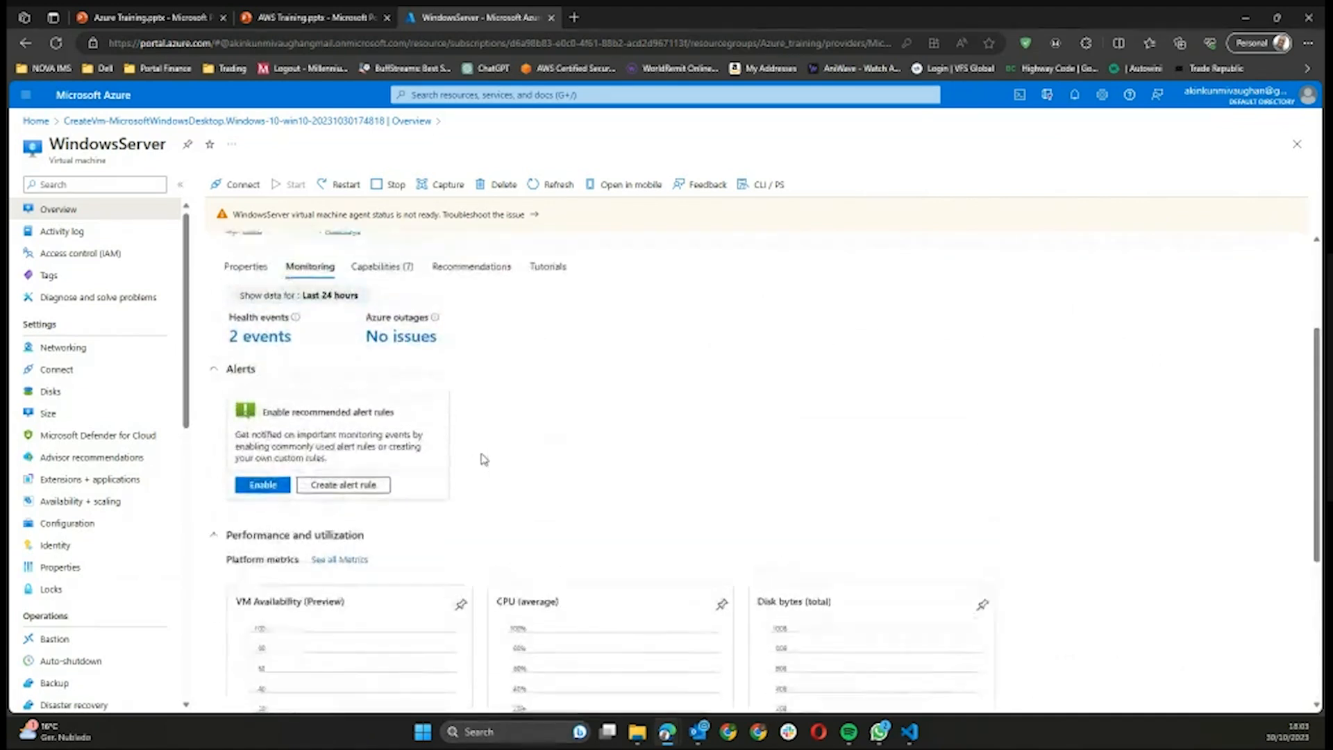
pyautogui.scroll(-5, 447, 539)
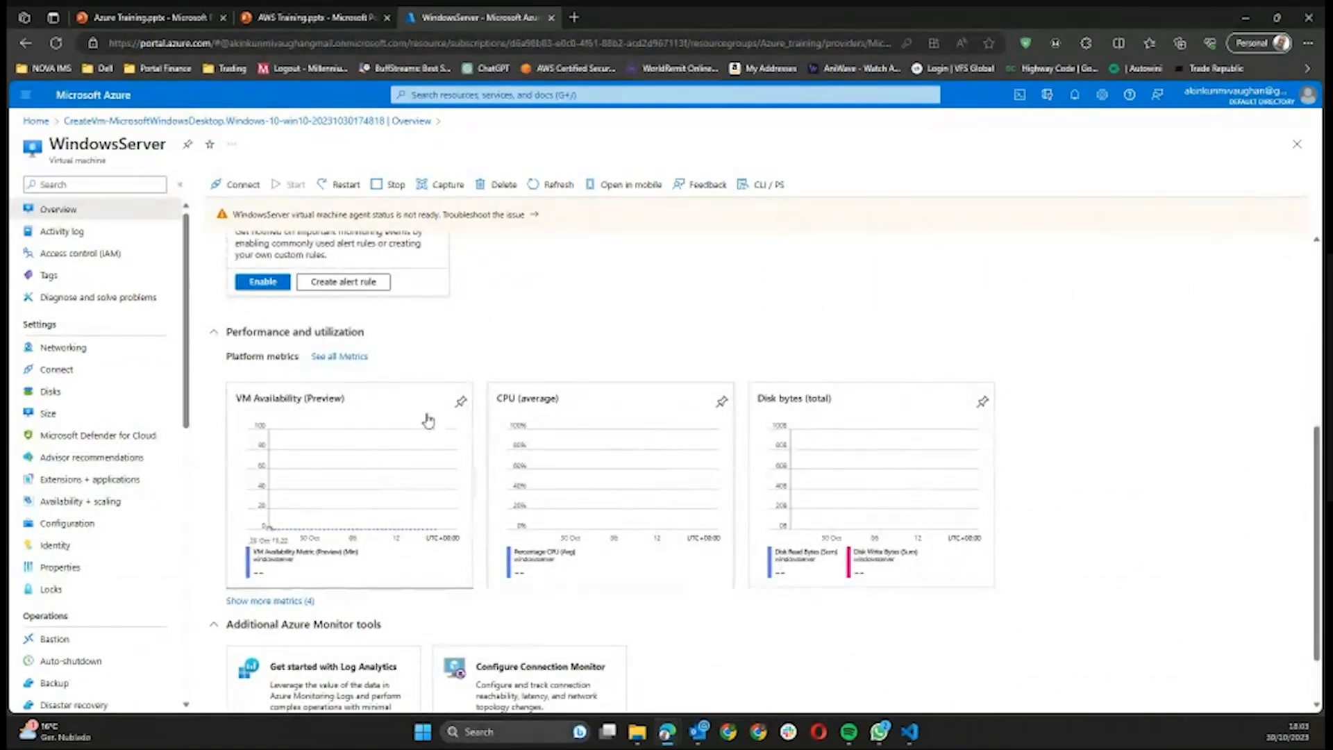
pyautogui.scroll(5, 405, 343)
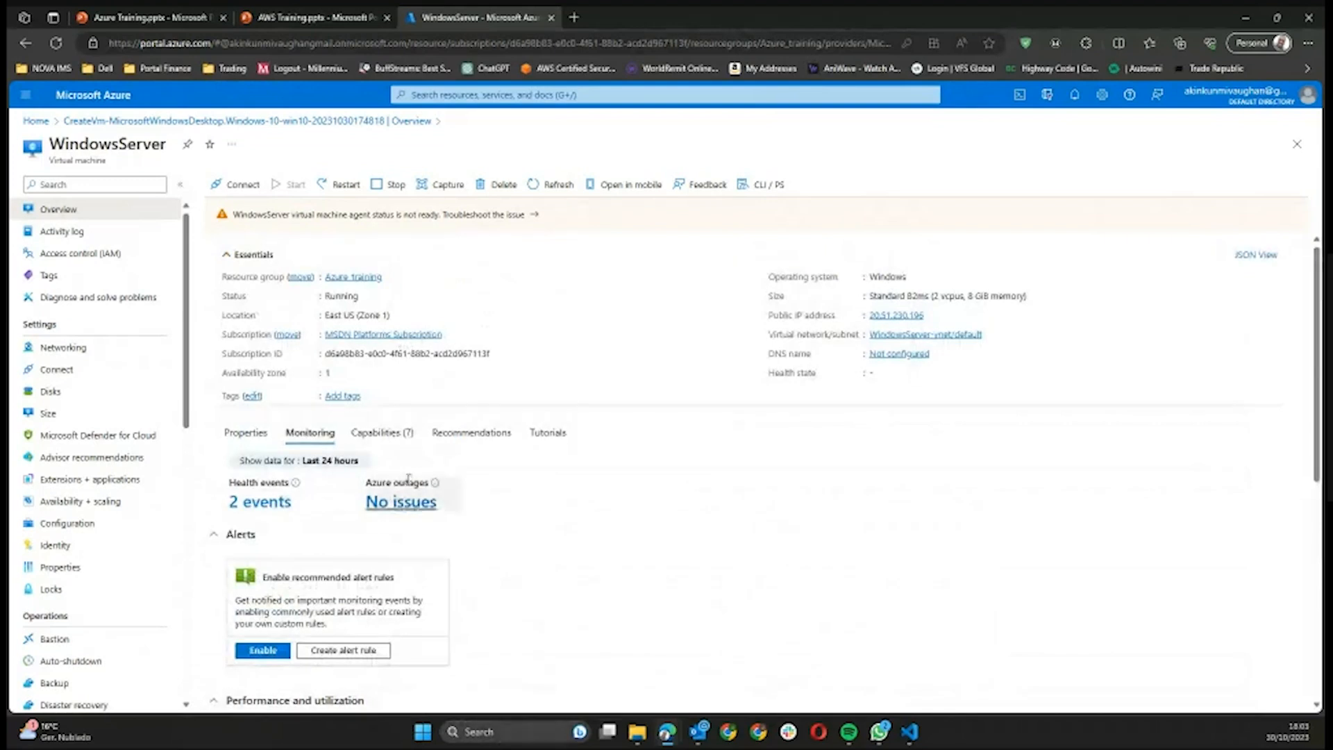
# View the virtual machine's capabilities and look through its available settings, operations, monitoring, automation and help options
pyautogui.click(406, 433)
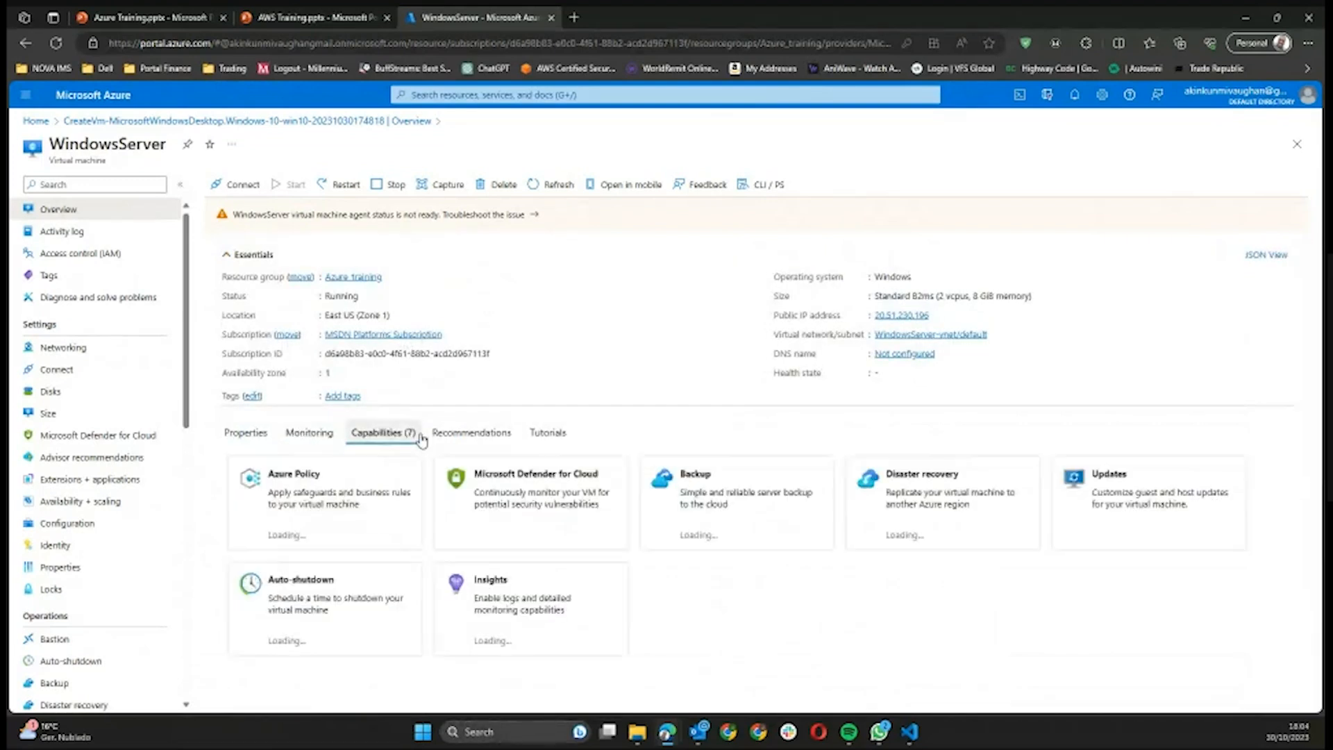
pyautogui.click(249, 441)
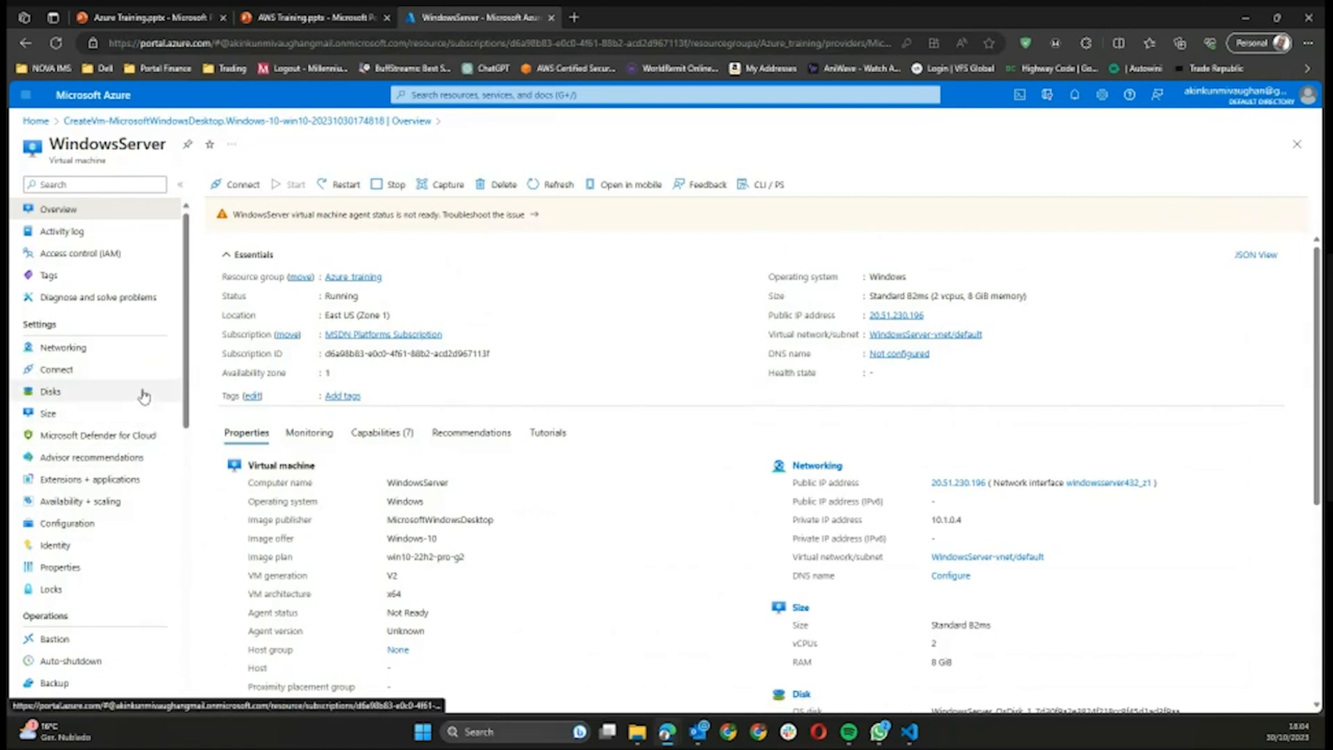
pyautogui.scroll(-1, 143, 396)
pyautogui.scroll(-3, 143, 396)
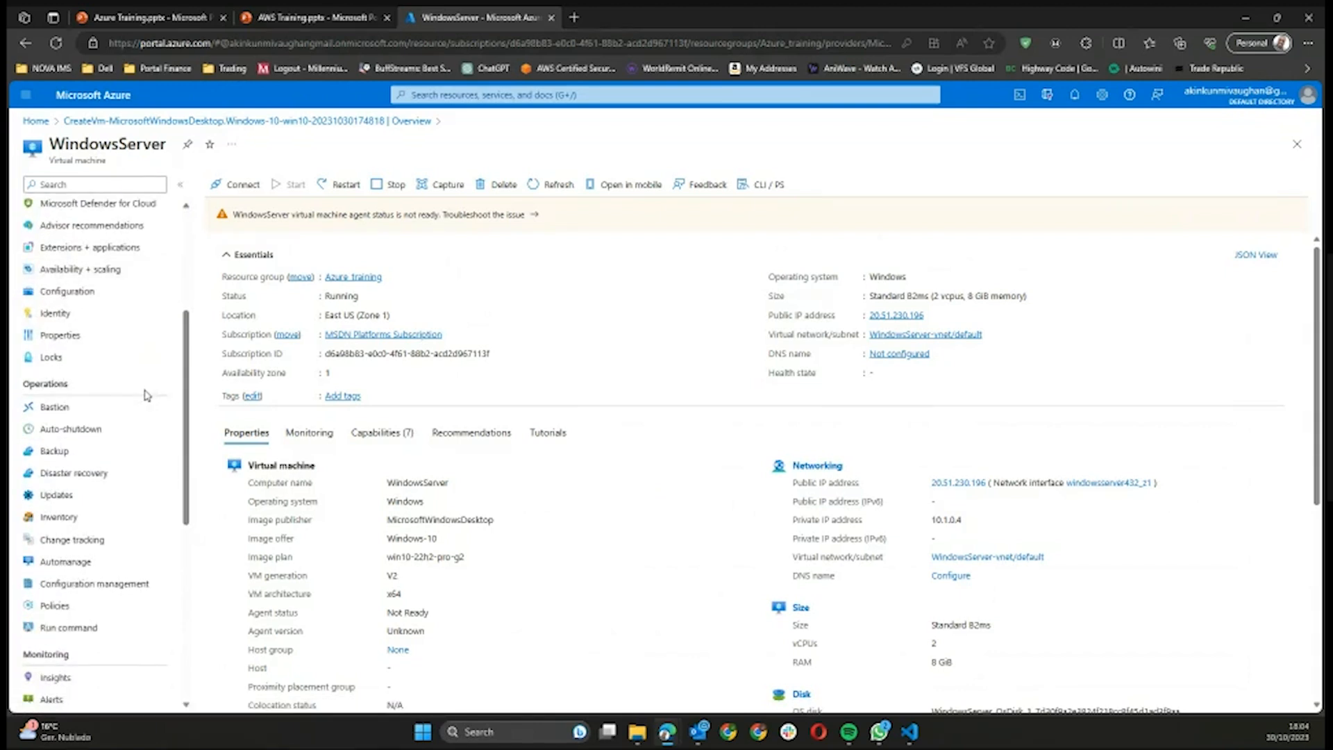
pyautogui.scroll(-6, 146, 395)
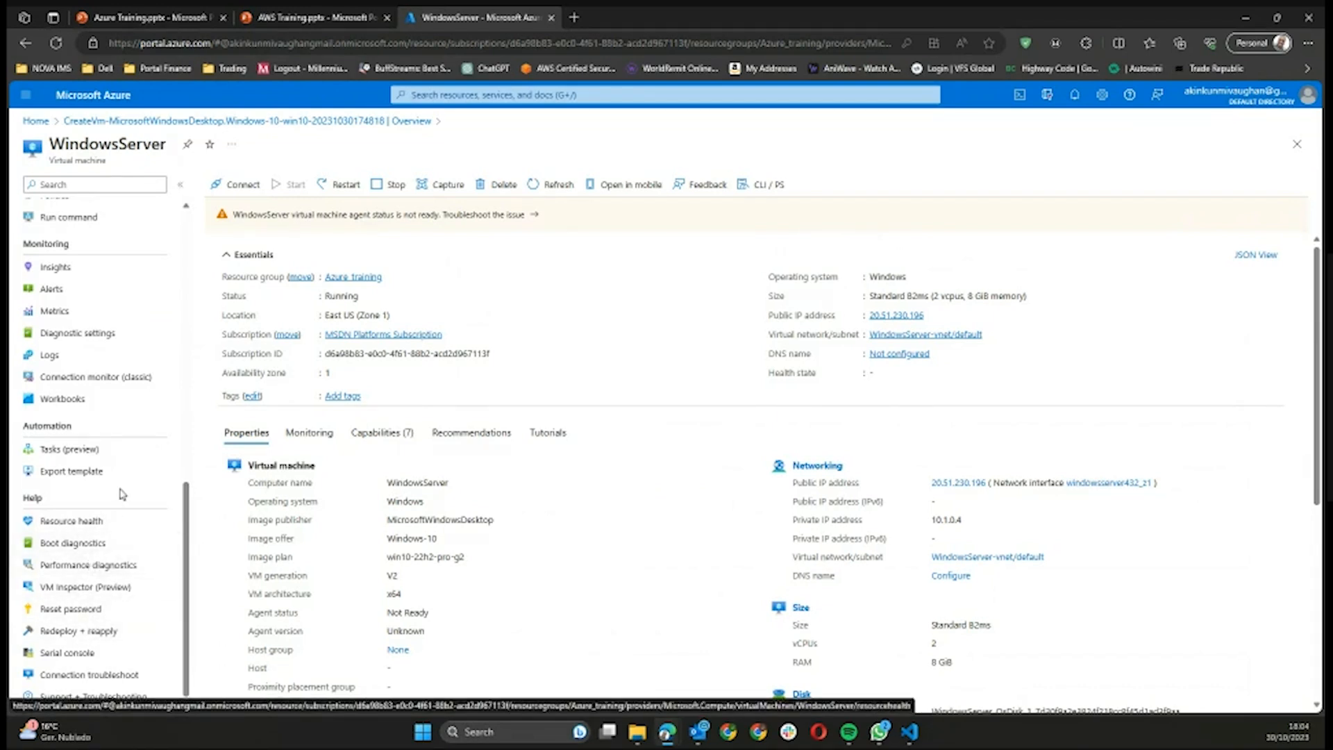
pyautogui.scroll(8, 118, 490)
pyautogui.scroll(1, 125, 489)
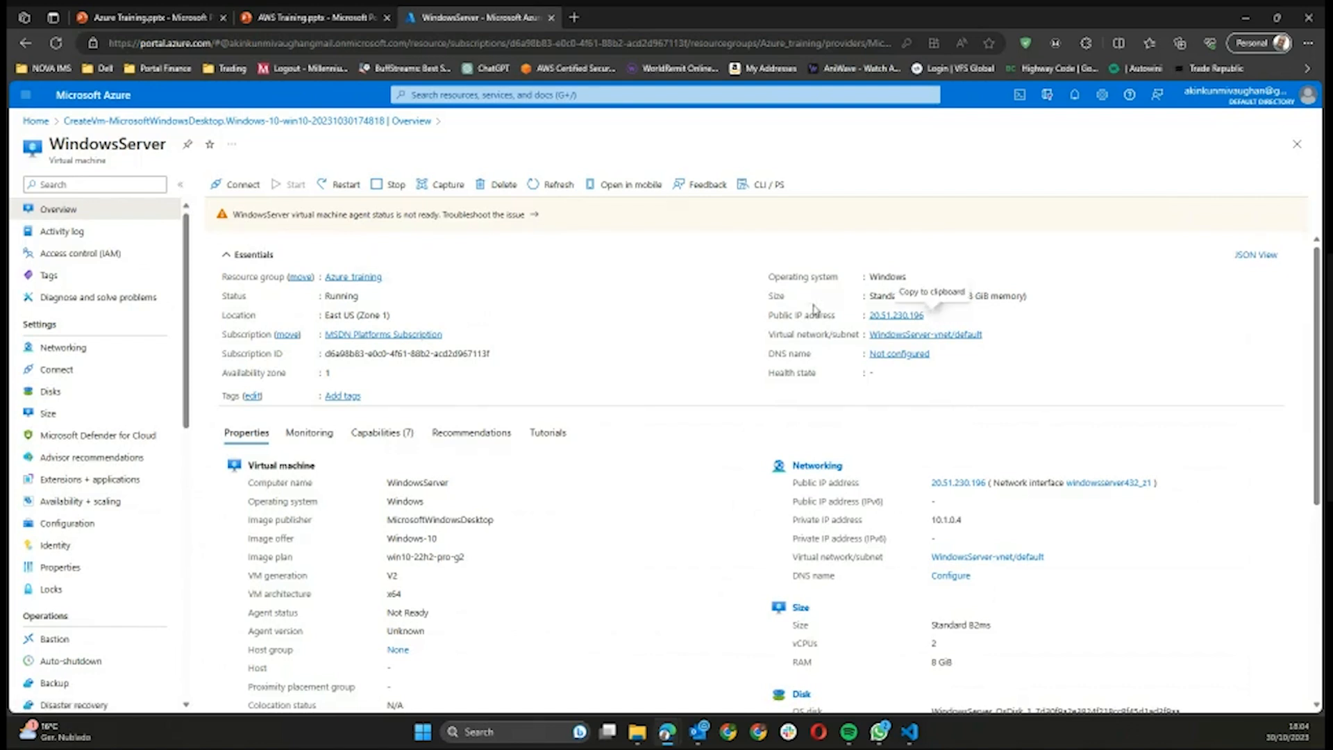
# Download and keep the virtual machine's Native RDP file, WindowsServer.rdp, and start the remote desktop connection from it
pyautogui.click(236, 184)
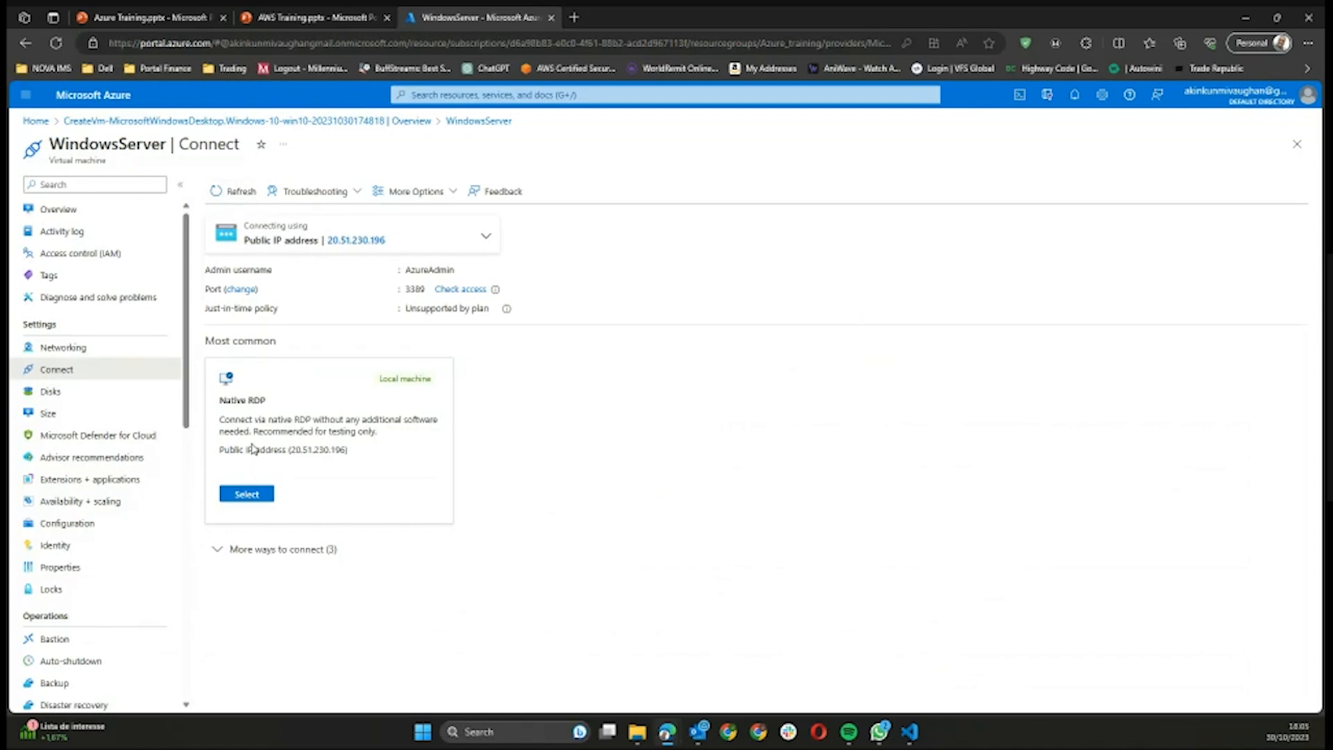
pyautogui.click(241, 497)
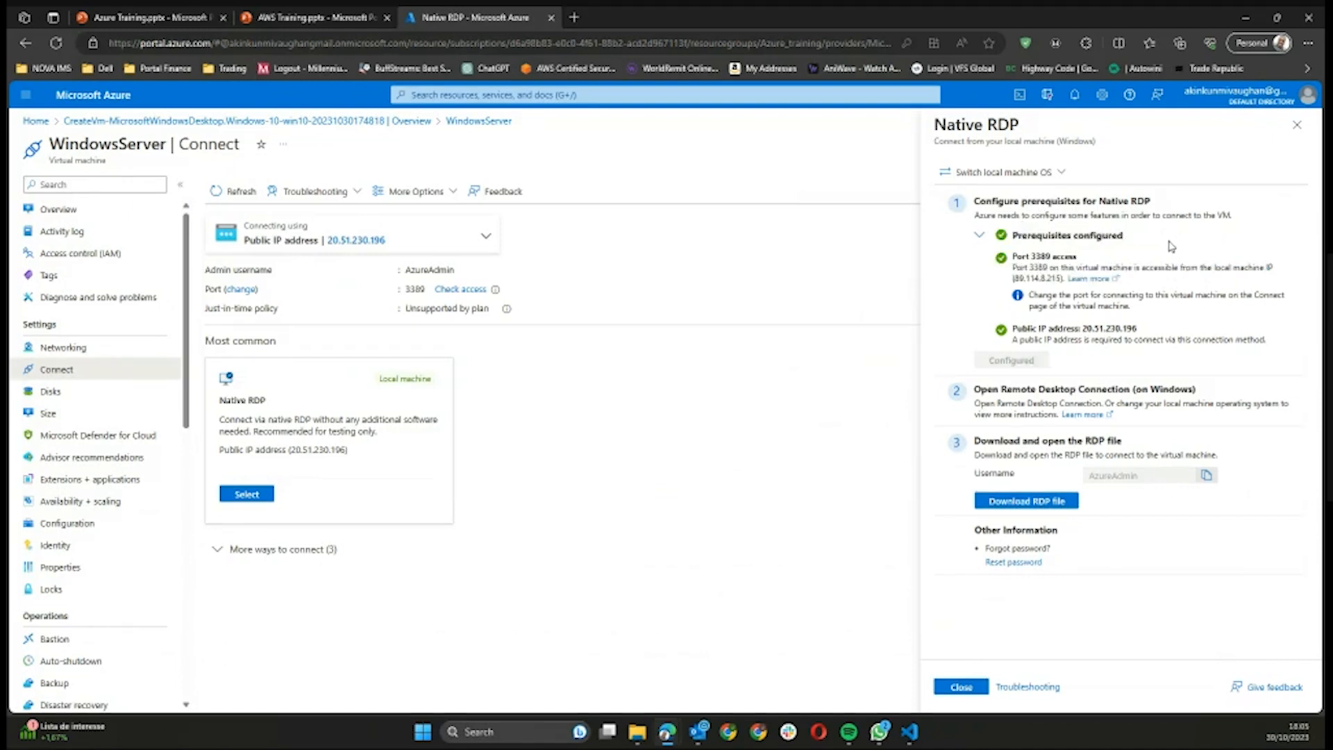
pyautogui.click(1005, 502)
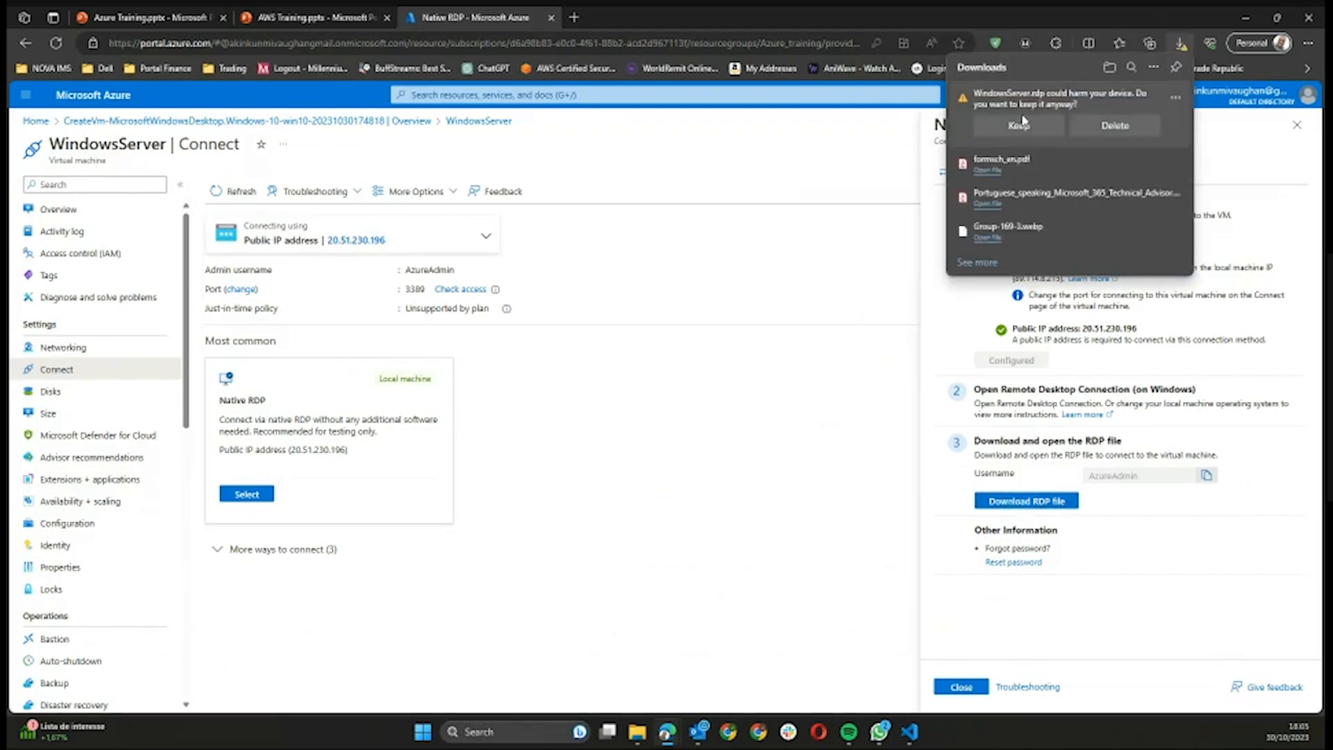
pyautogui.click(1020, 125)
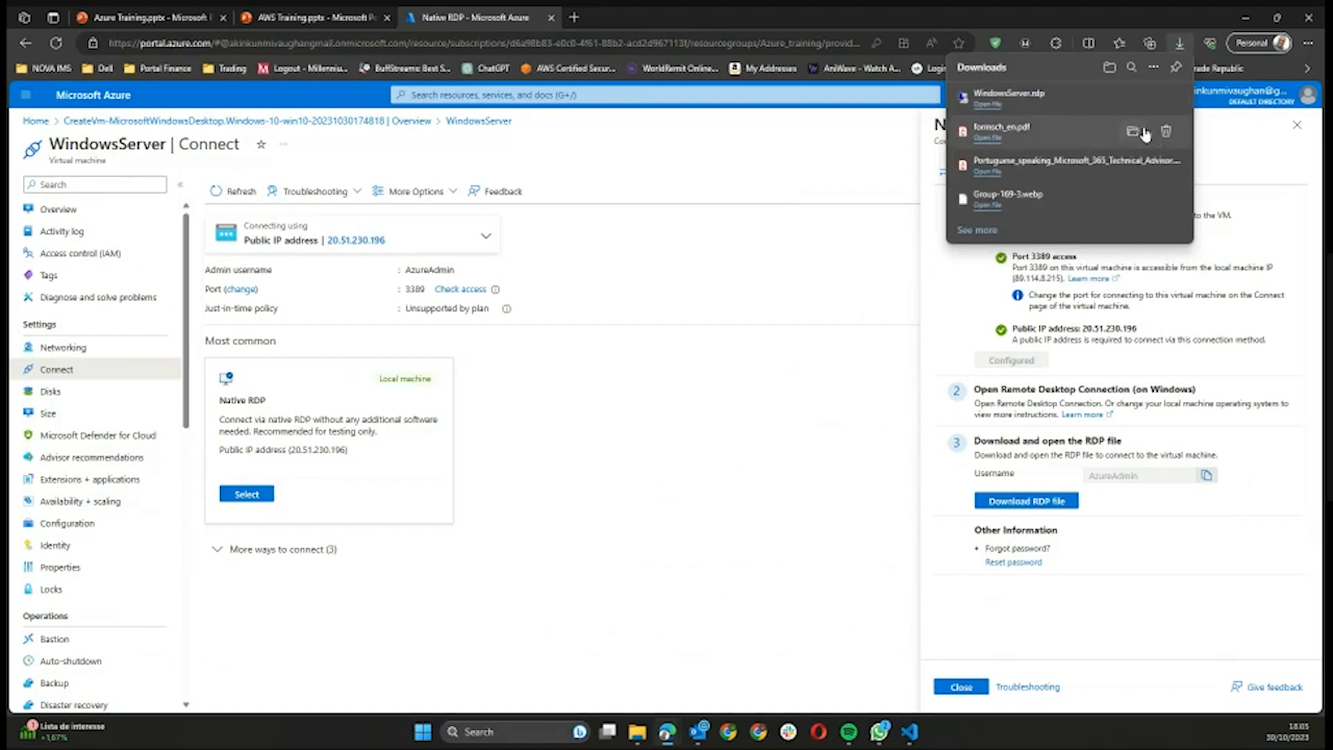
pyautogui.click(996, 105)
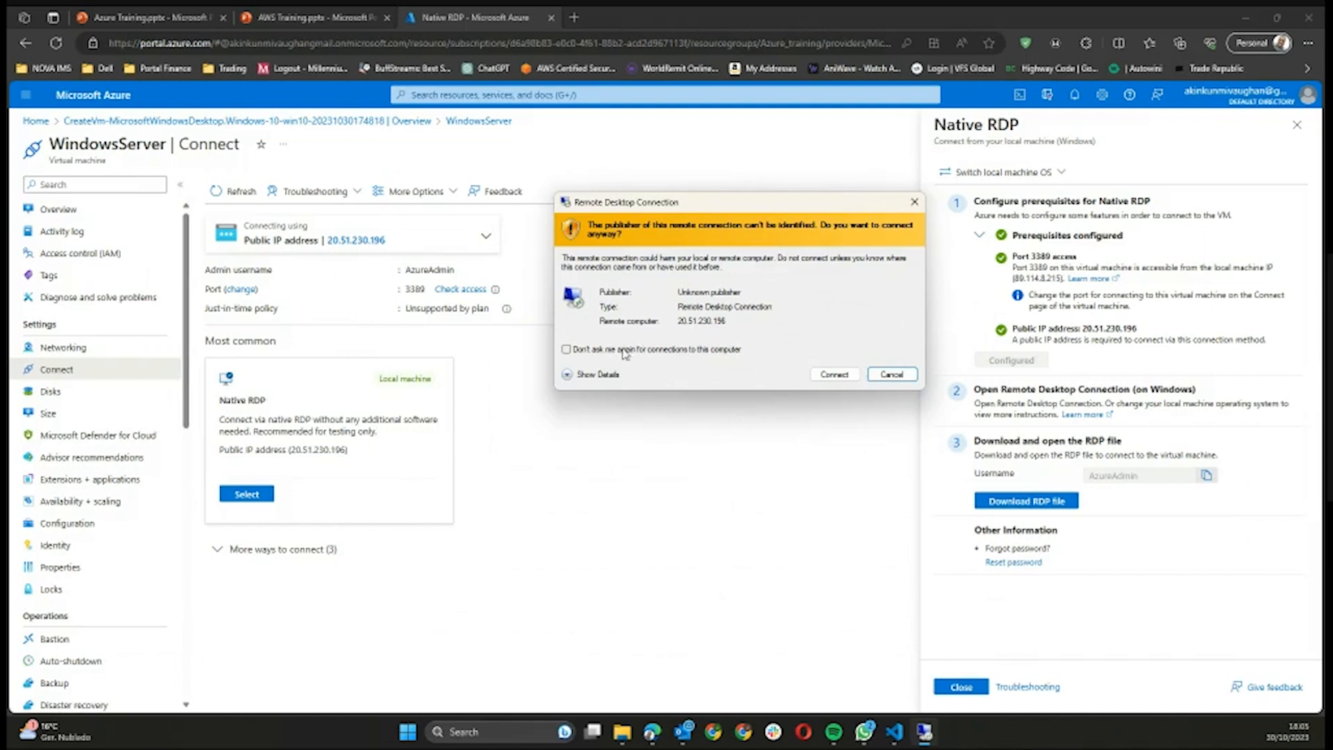
pyautogui.click(823, 375)
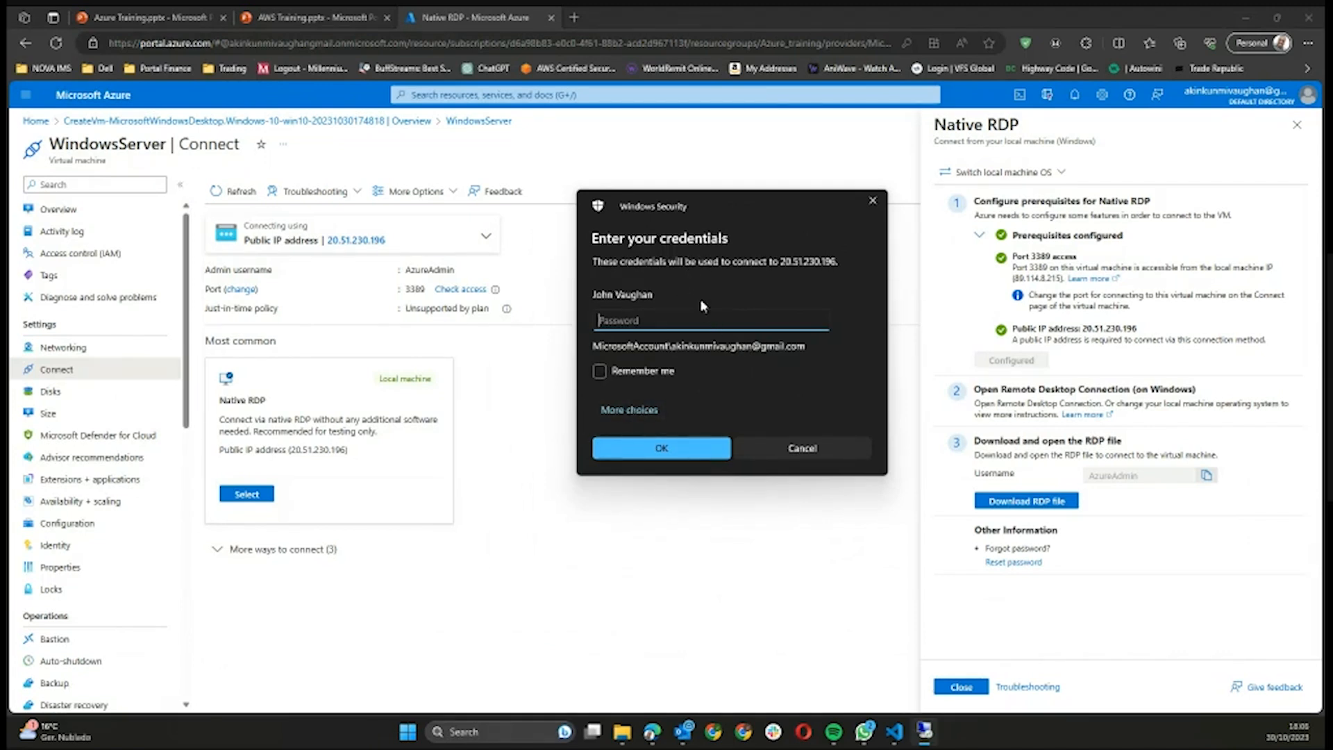
# Choose a different account for the remote connection and enter the username AzureAdmin with the account password
pyautogui.click(615, 411)
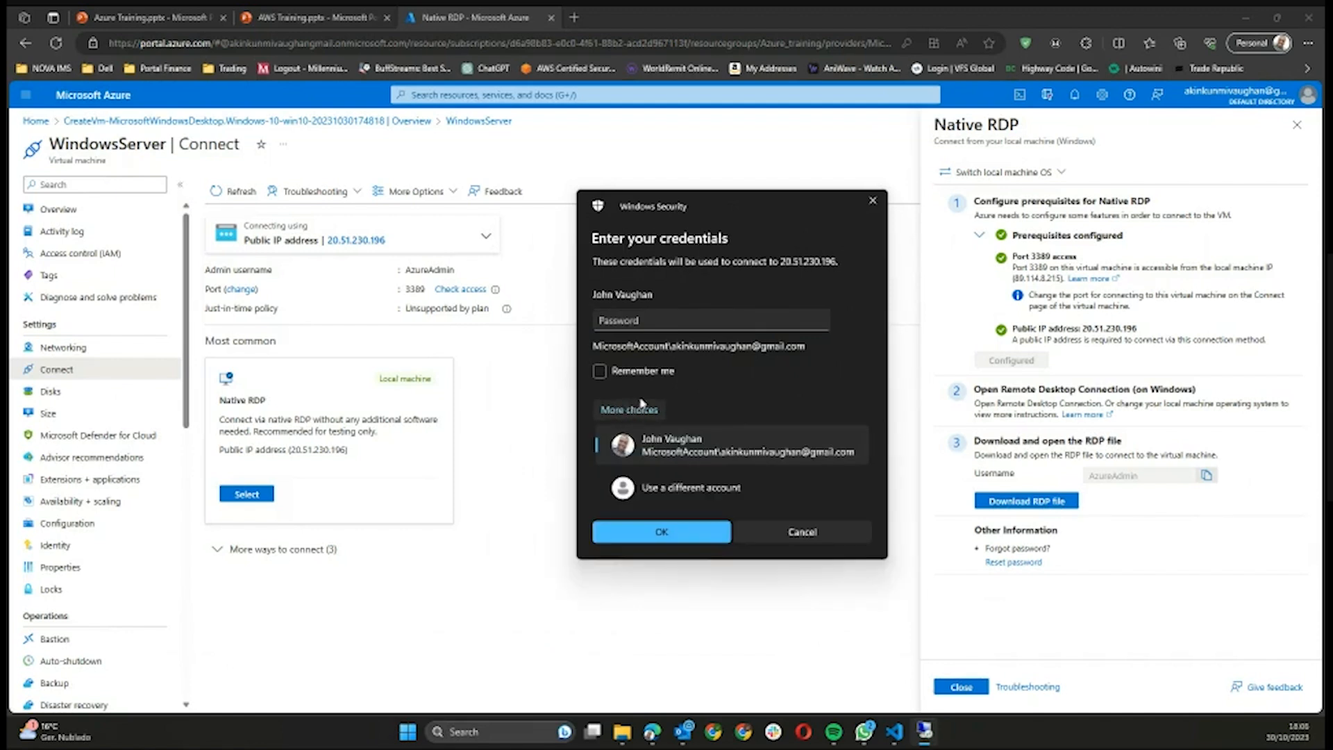
pyautogui.click(653, 489)
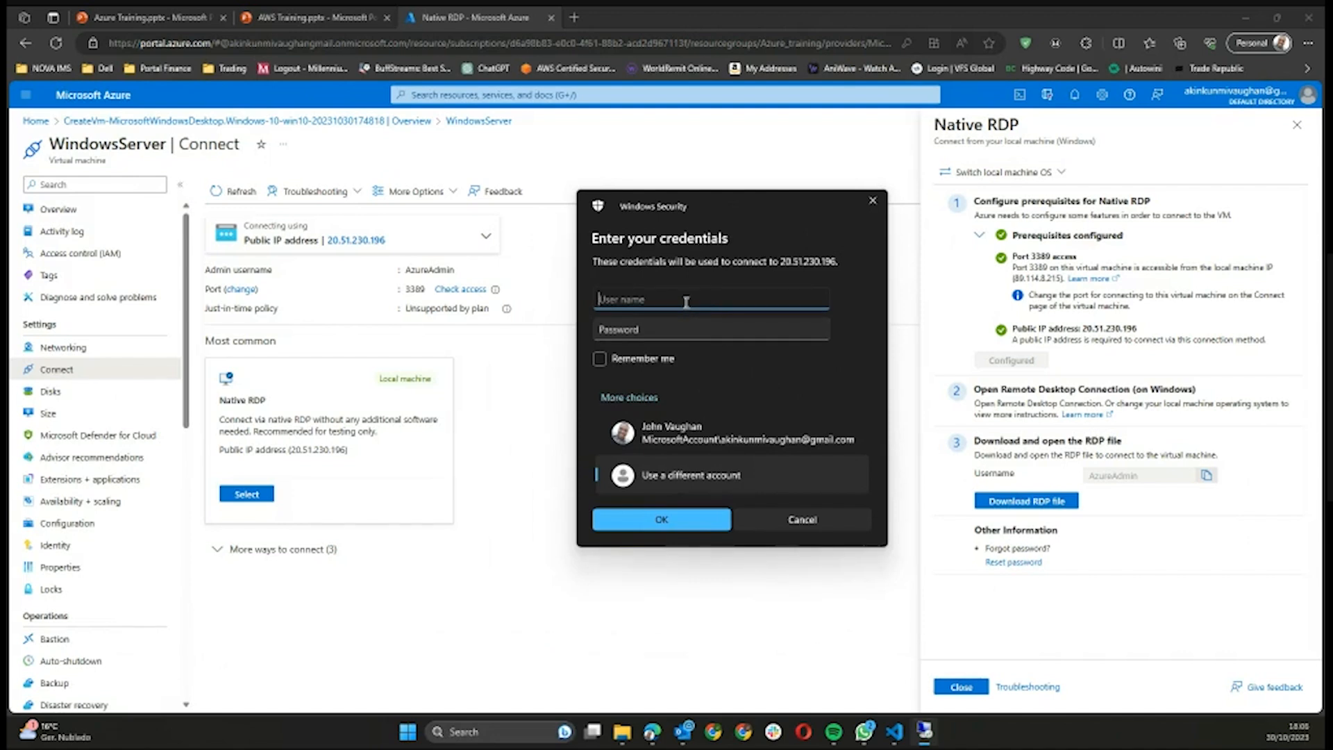
pyautogui.write('AzureAdmin')
pyautogui.click(687, 329)
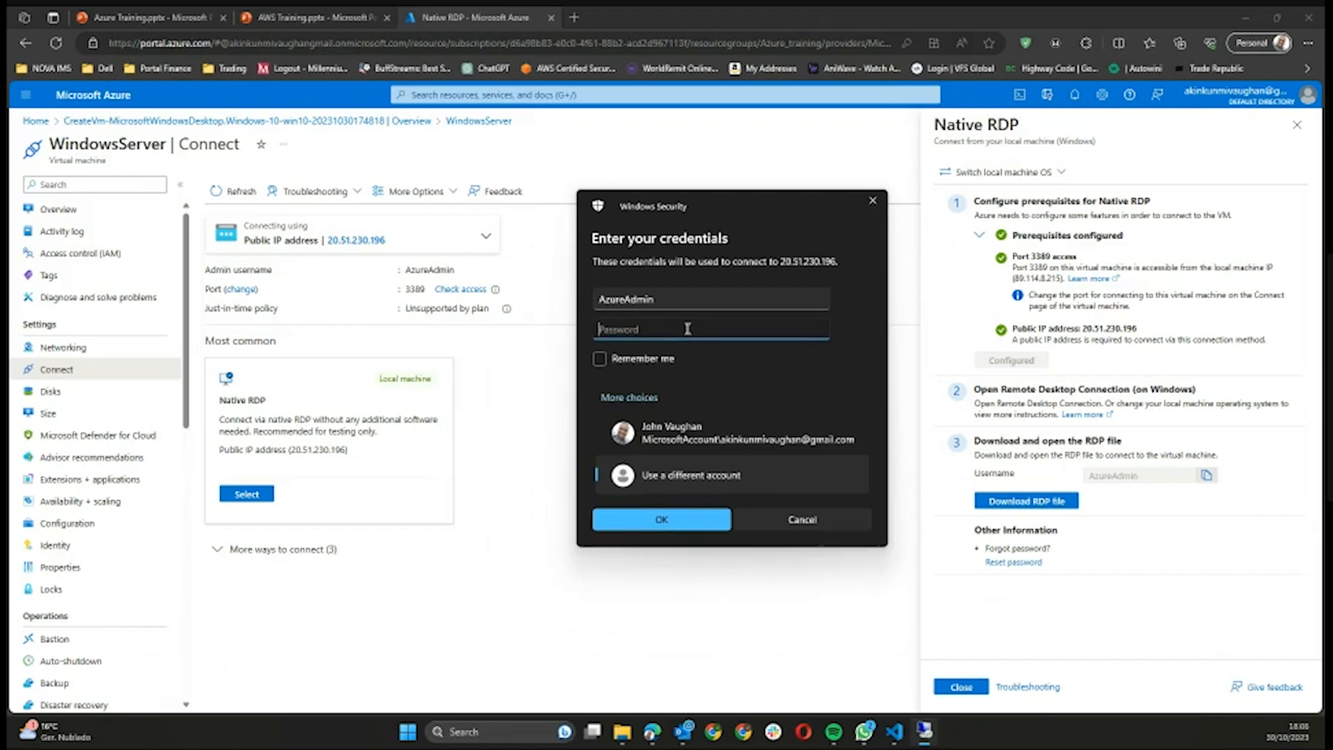
pyautogui.write('••••••••••••')
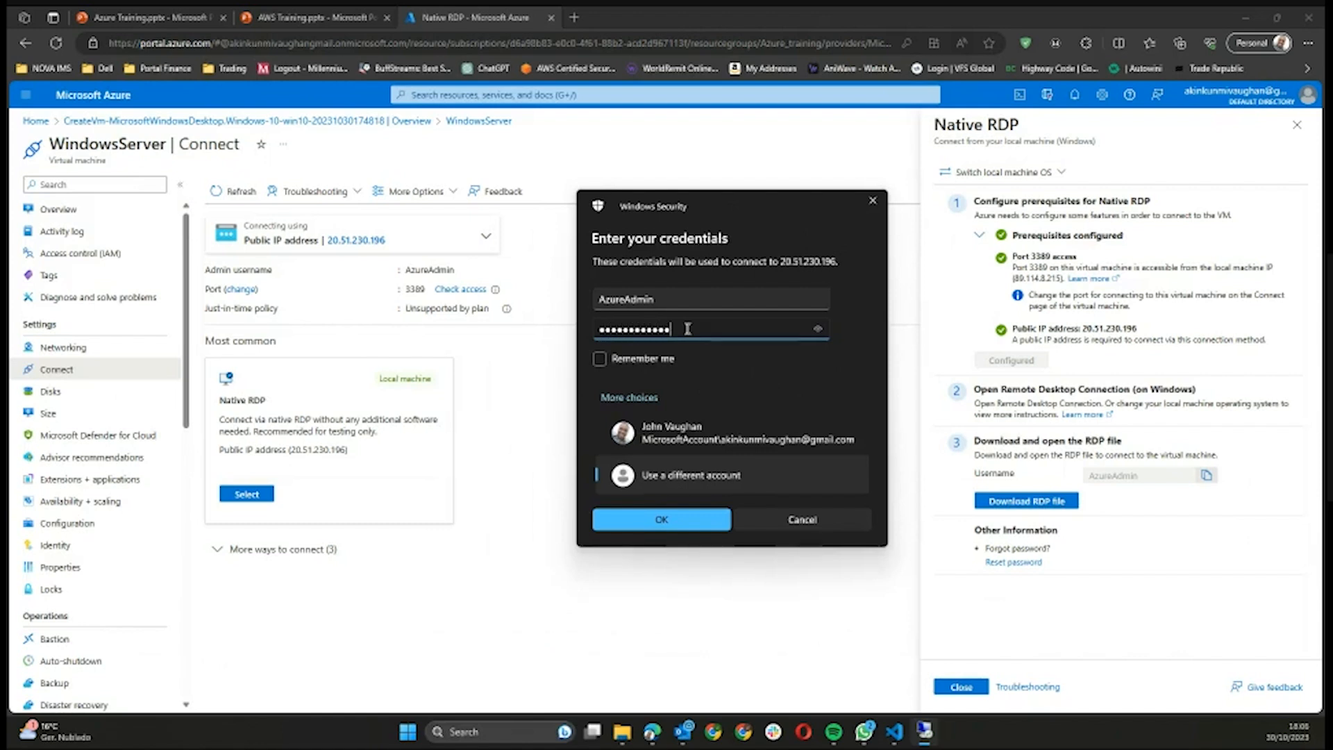
# Finish entering the account password, submit the credentials and accept the remote computer's unverified certificate to connect
pyautogui.write('•••')
pyautogui.click(662, 520)
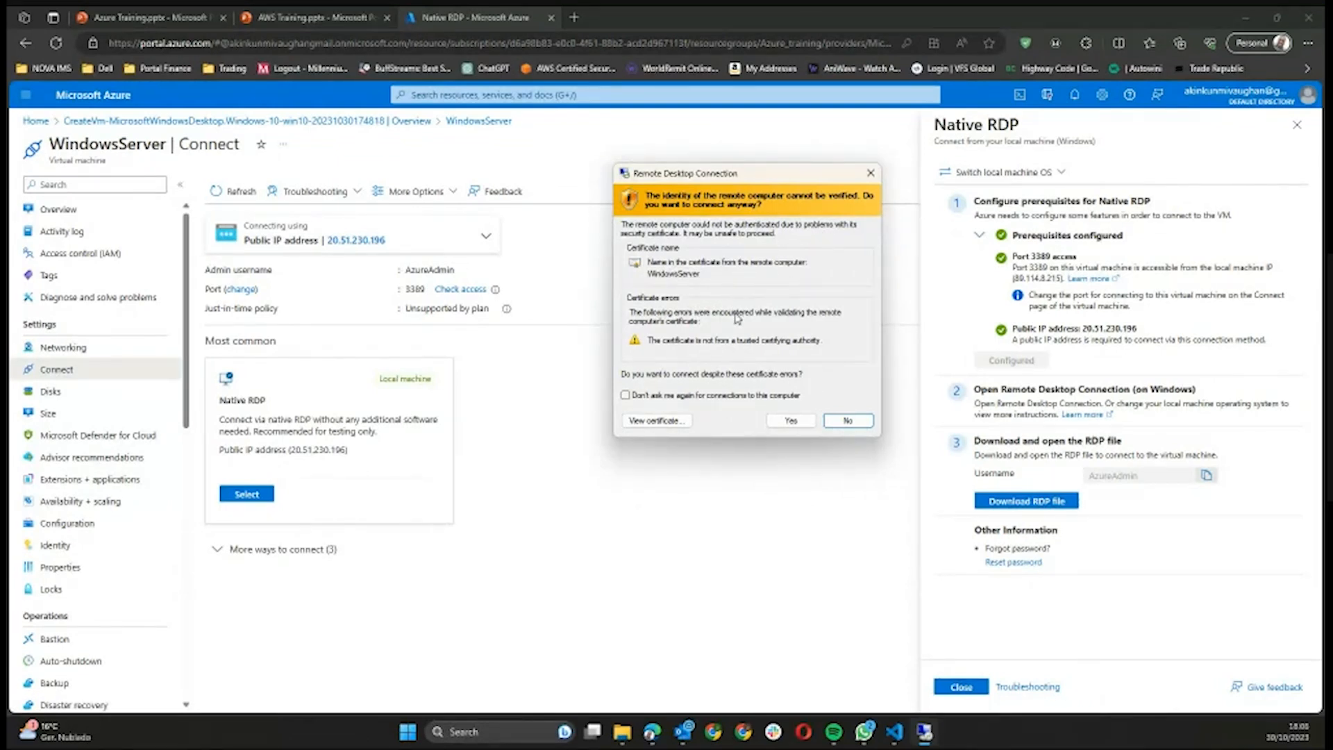
pyautogui.click(783, 423)
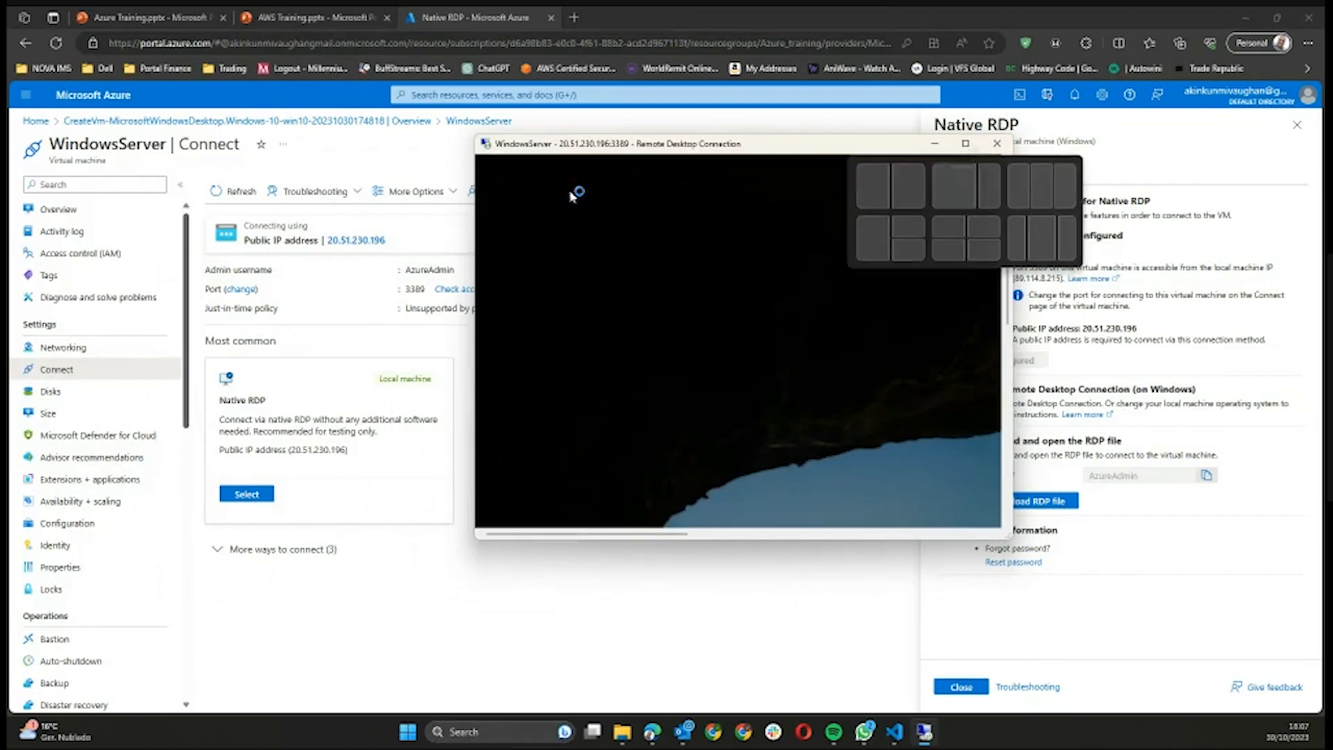
# Reposition and enlarge the remote desktop window, and maximize it so the session fills the whole screen
pyautogui.moveTo(472, 130); pyautogui.dragTo(70, 42)
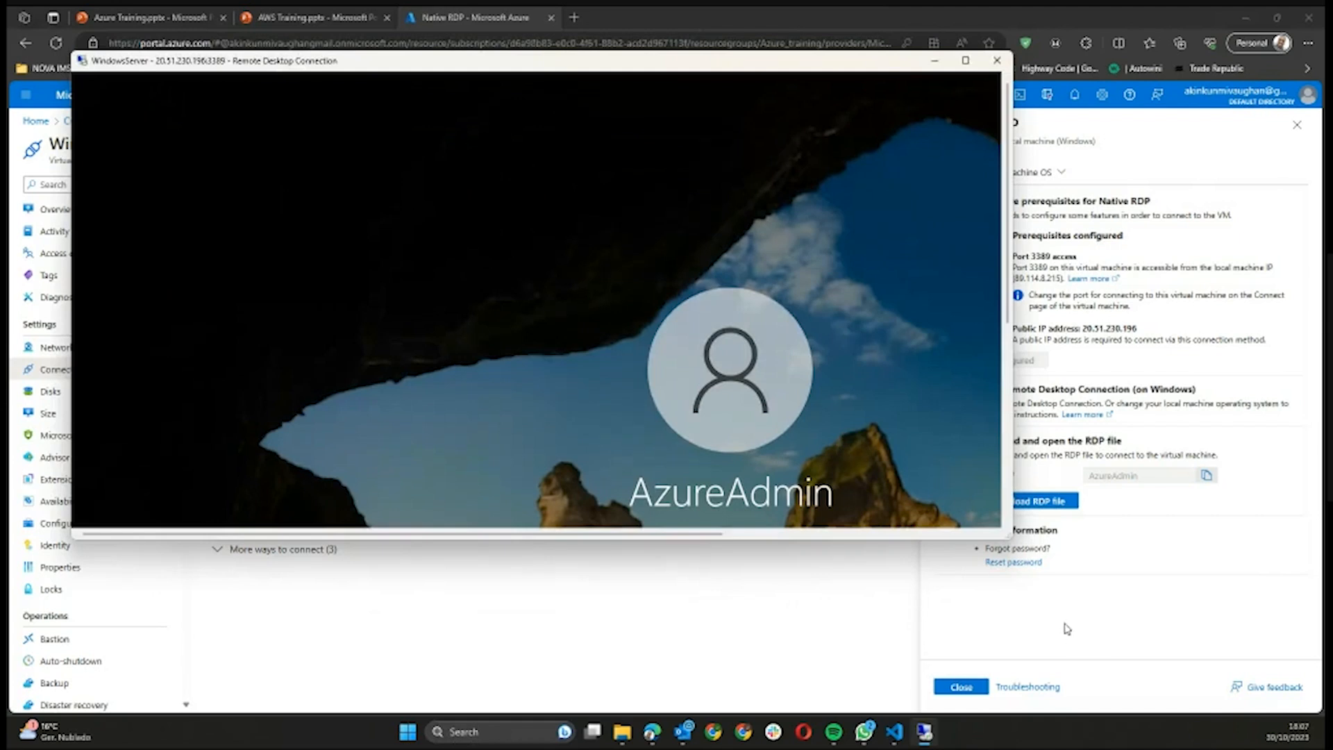
pyautogui.moveTo(1012, 538); pyautogui.dragTo(1303, 687)
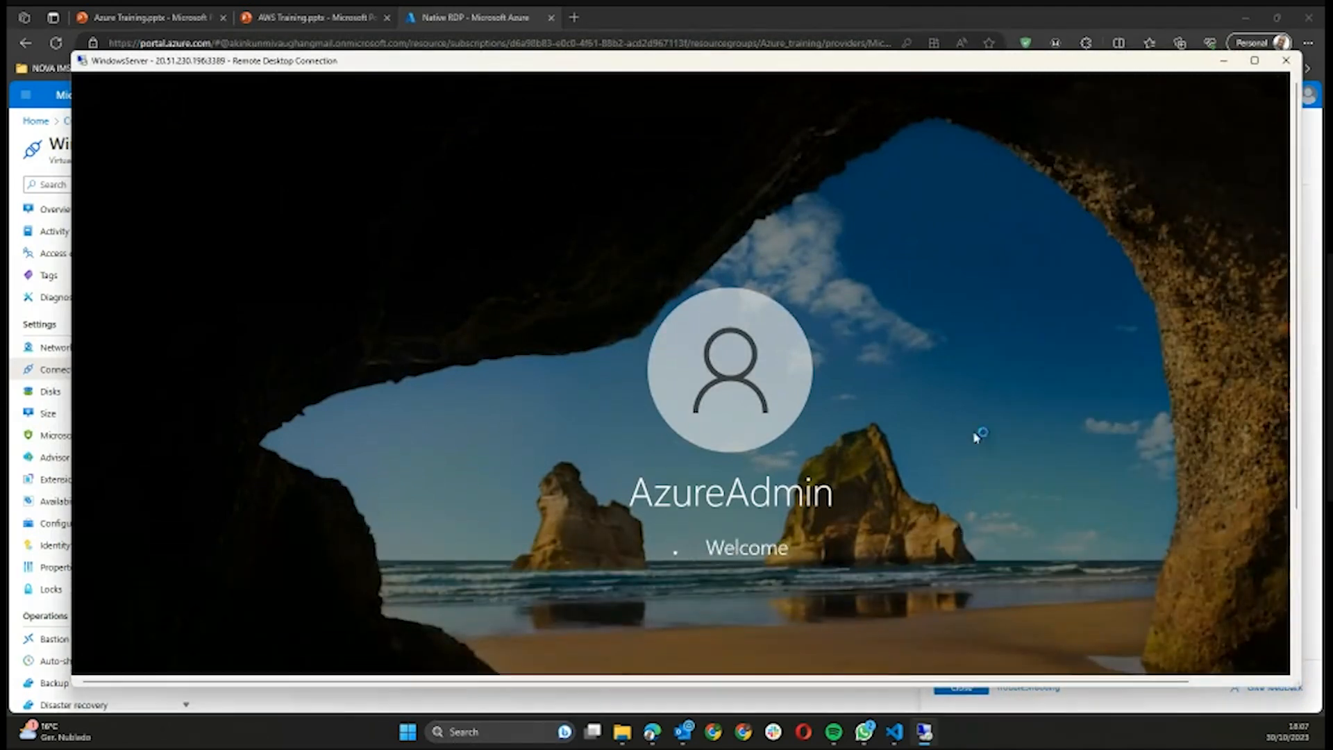
pyautogui.moveTo(651, 67); pyautogui.dragTo(626, 45)
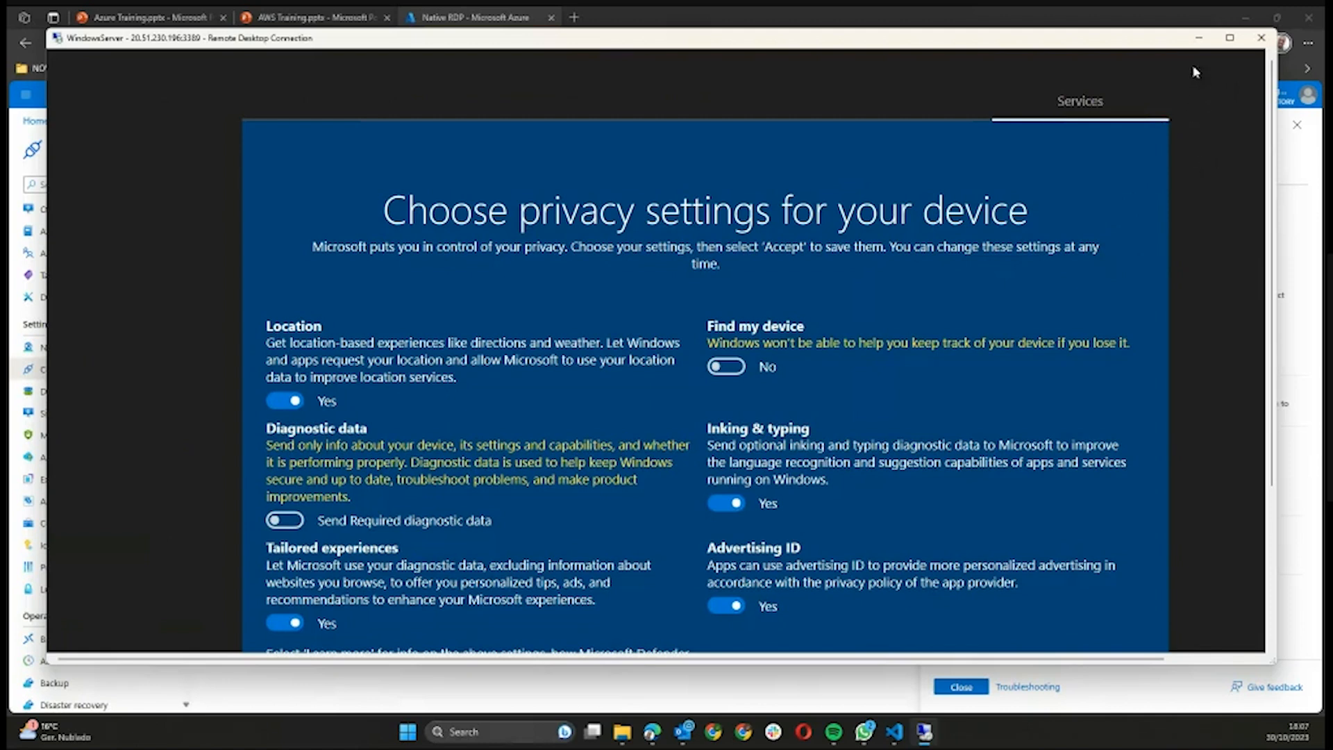
pyautogui.click(1229, 39)
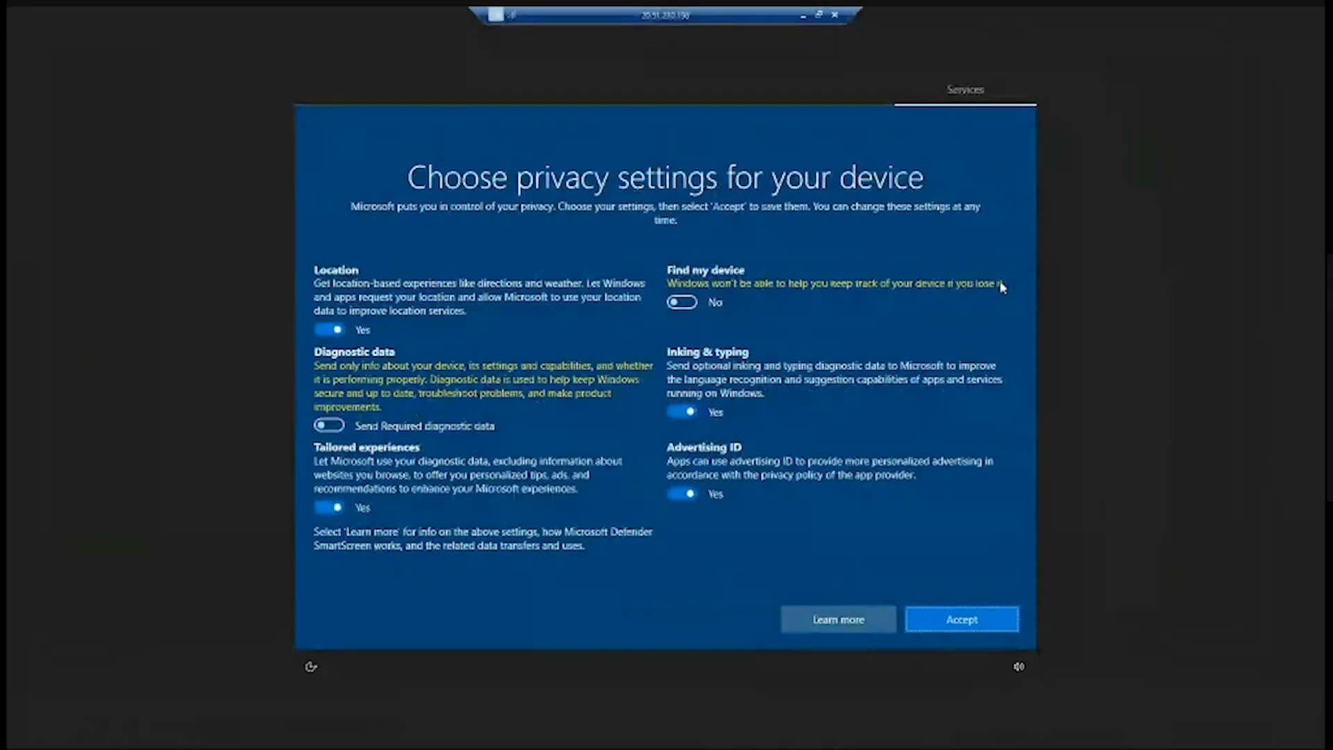
# Accept the default device privacy settings and allow the PC to be discoverable on the network
pyautogui.click(945, 619)
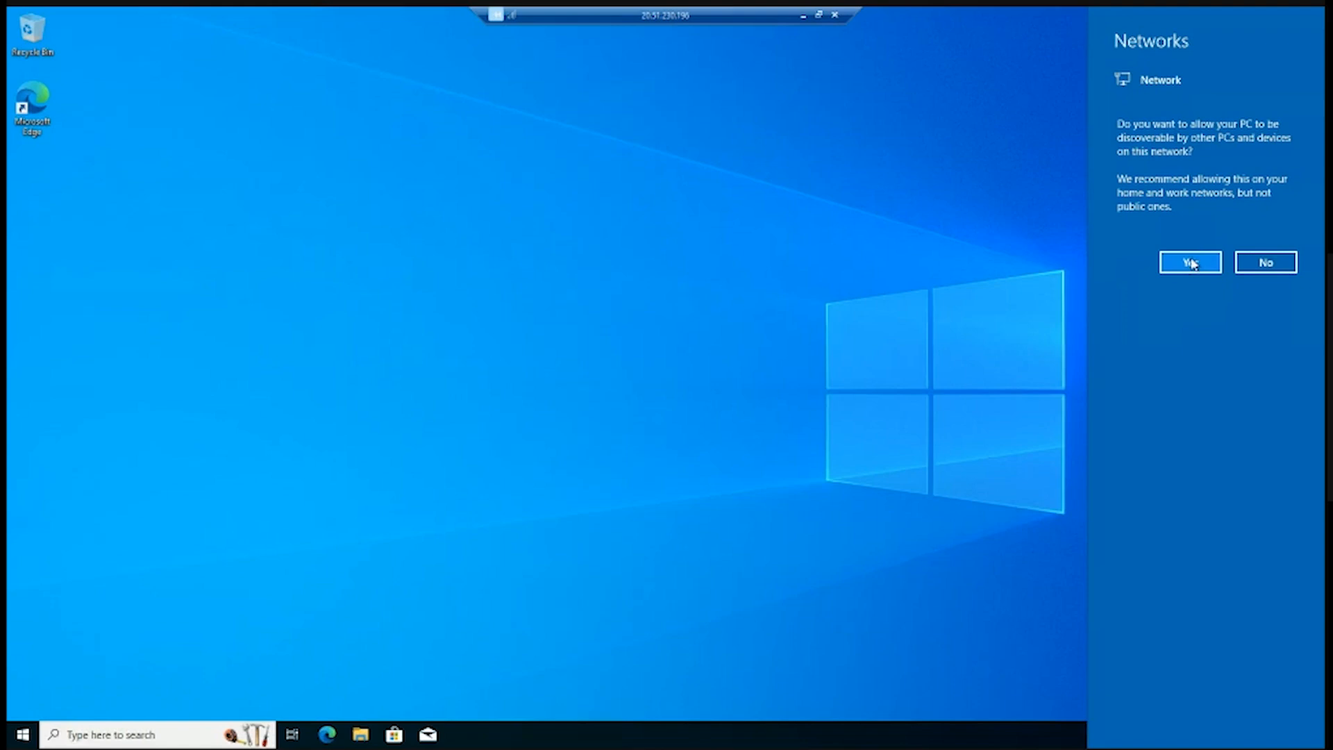
pyautogui.click(1191, 264)
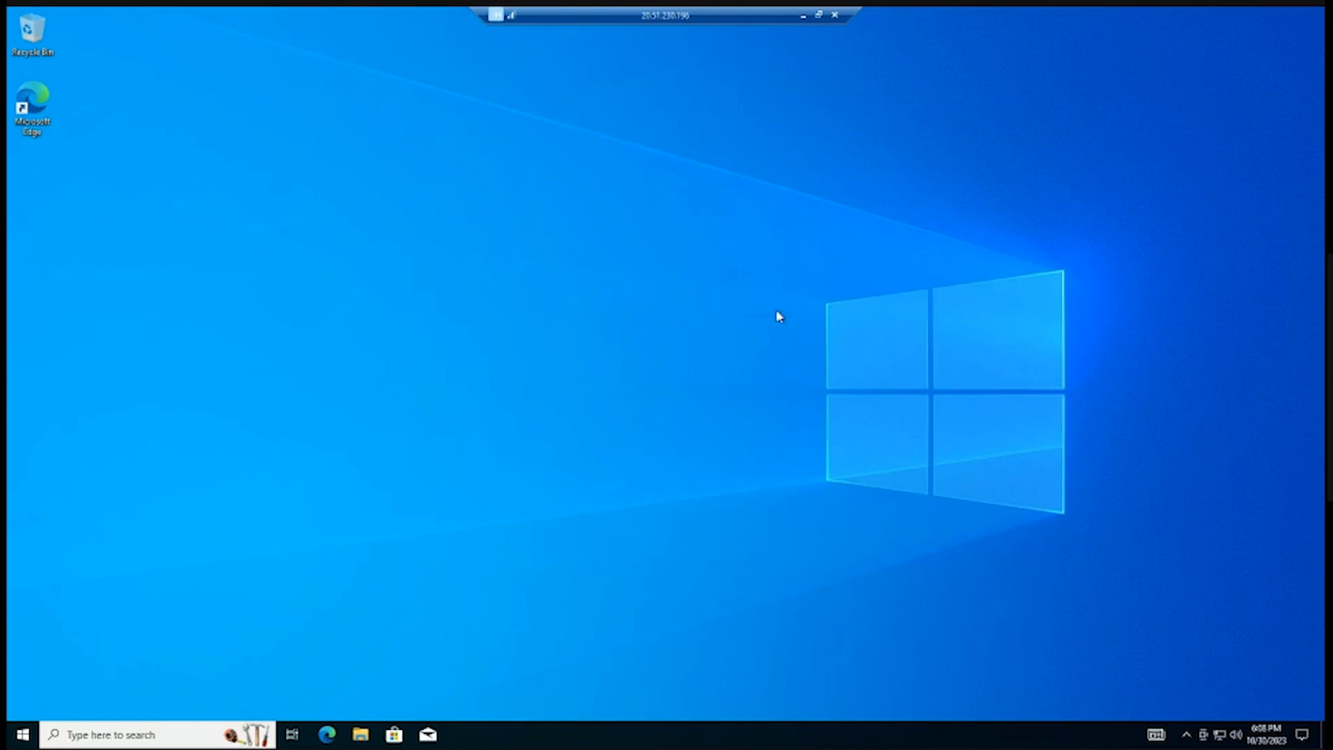
# Start Microsoft Edge on the virtual machine and complete its first-run setup without importing data, confirming to start browsing
pyautogui.click(169, 736)
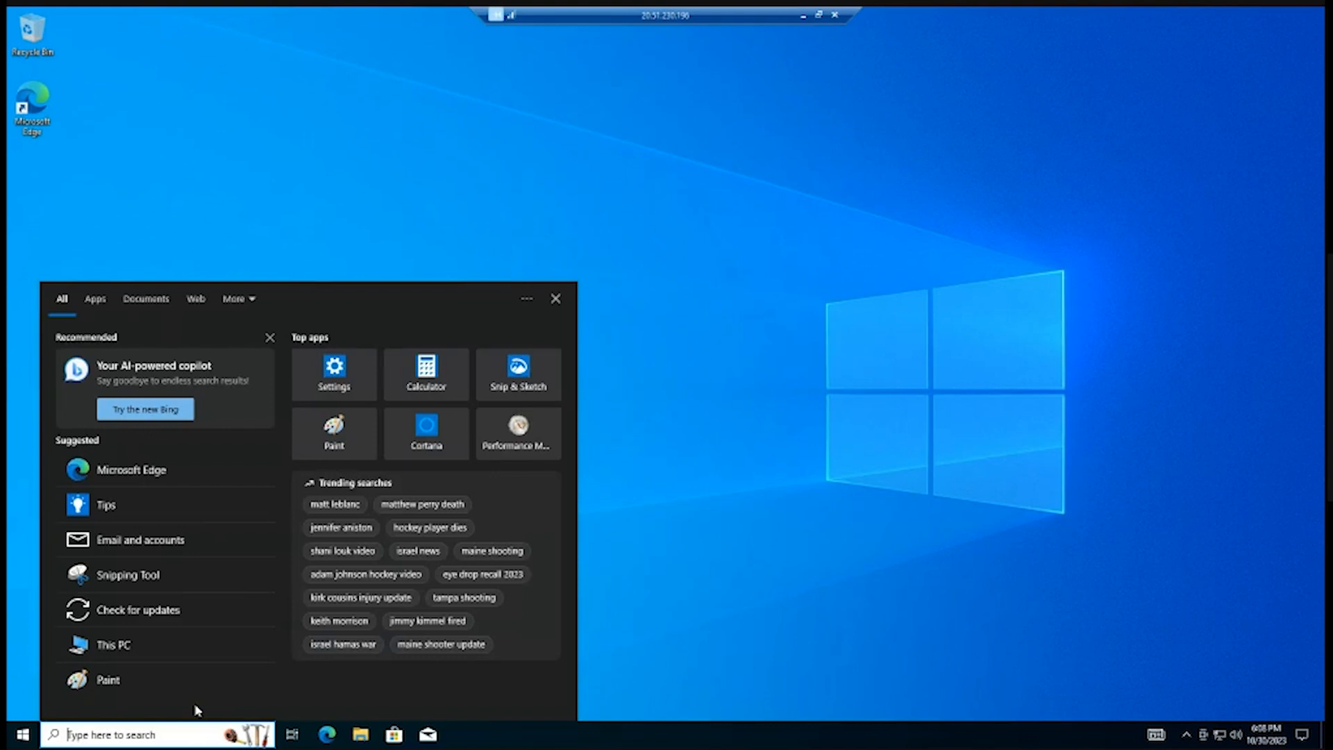
pyautogui.click(324, 737)
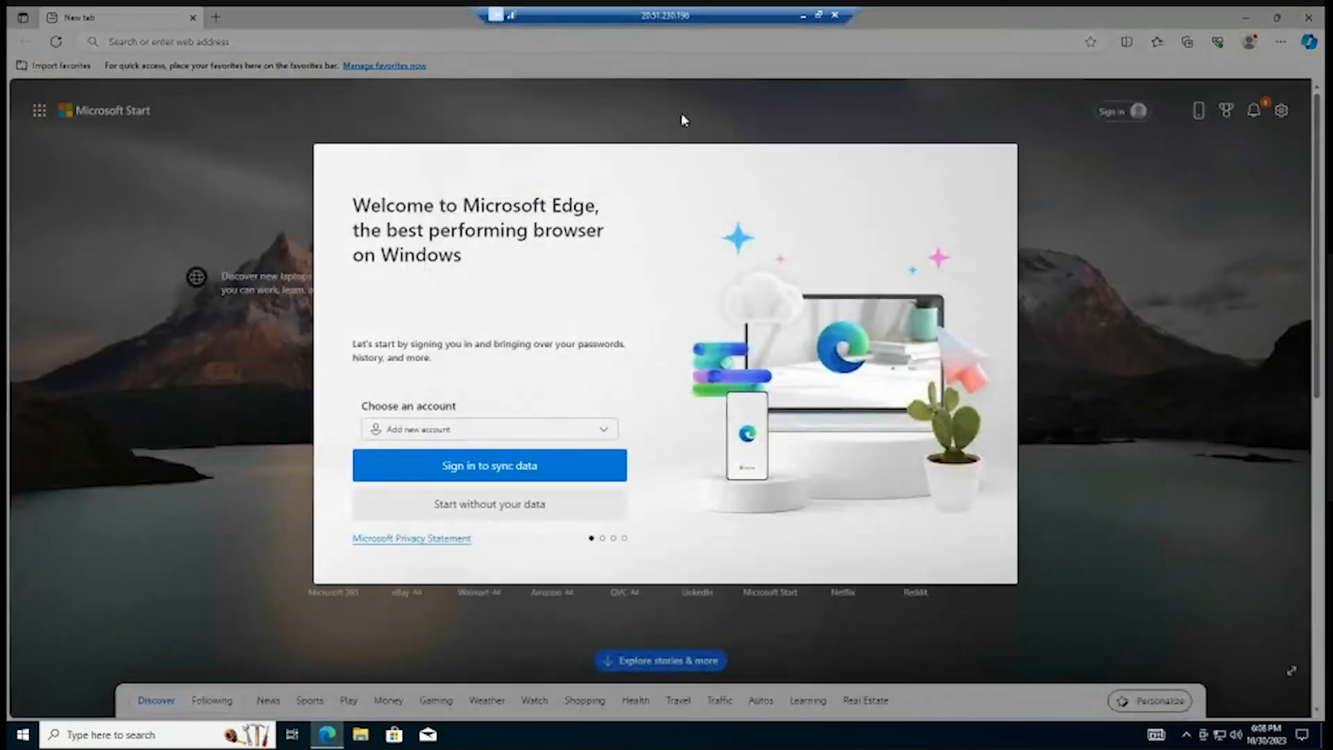
pyautogui.click(571, 511)
pyautogui.click(476, 515)
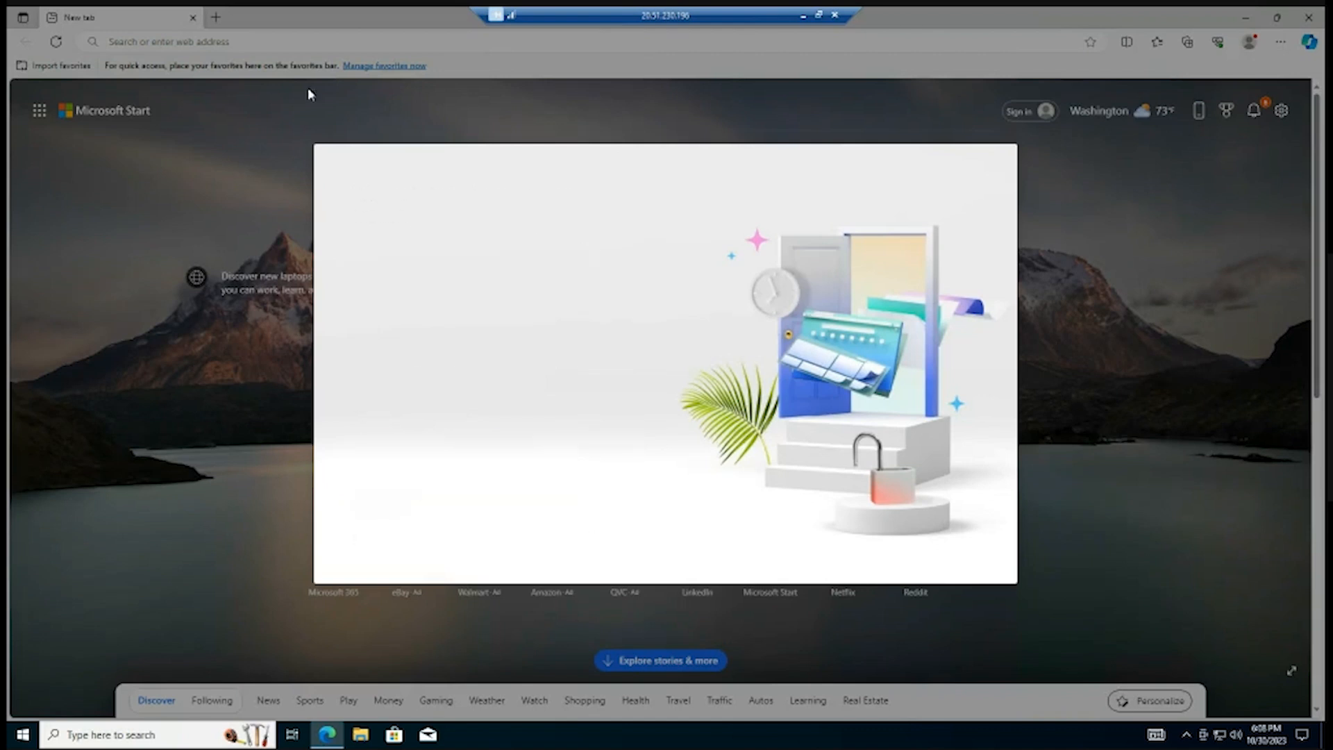
pyautogui.click(490, 508)
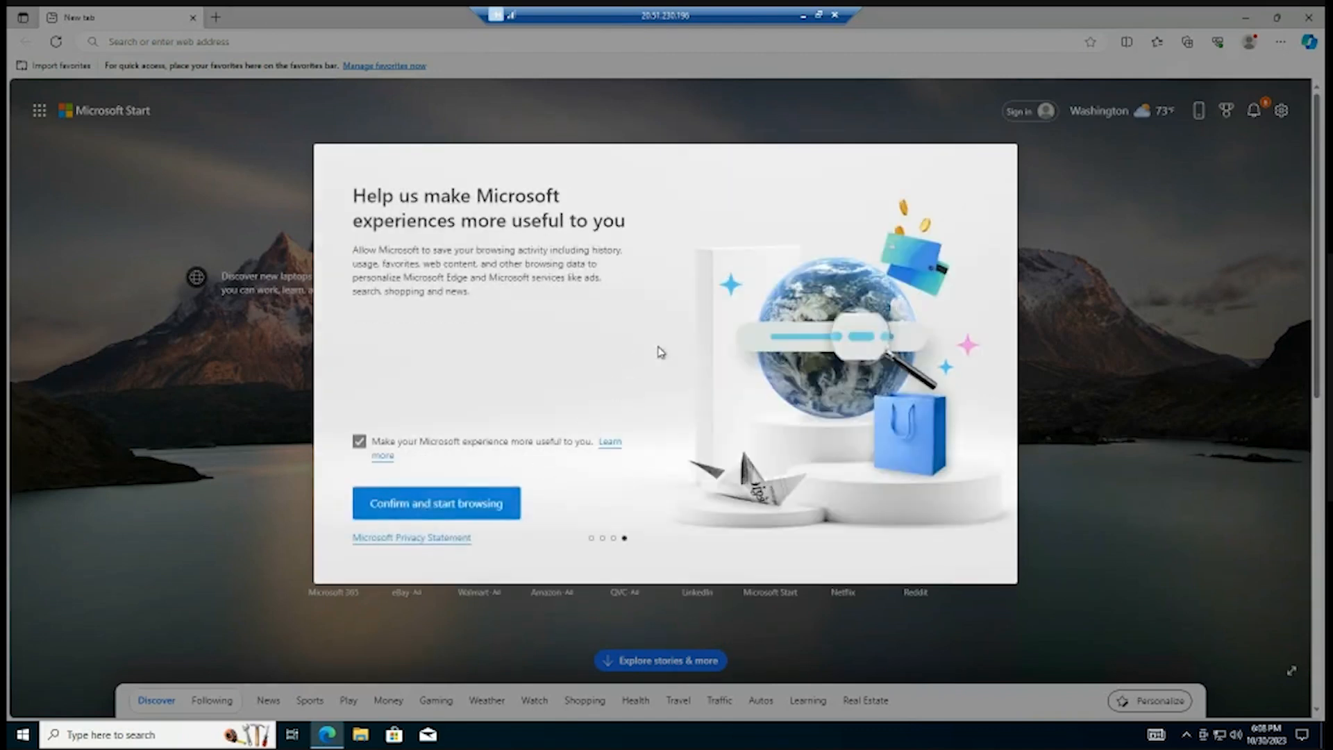
pyautogui.click(418, 517)
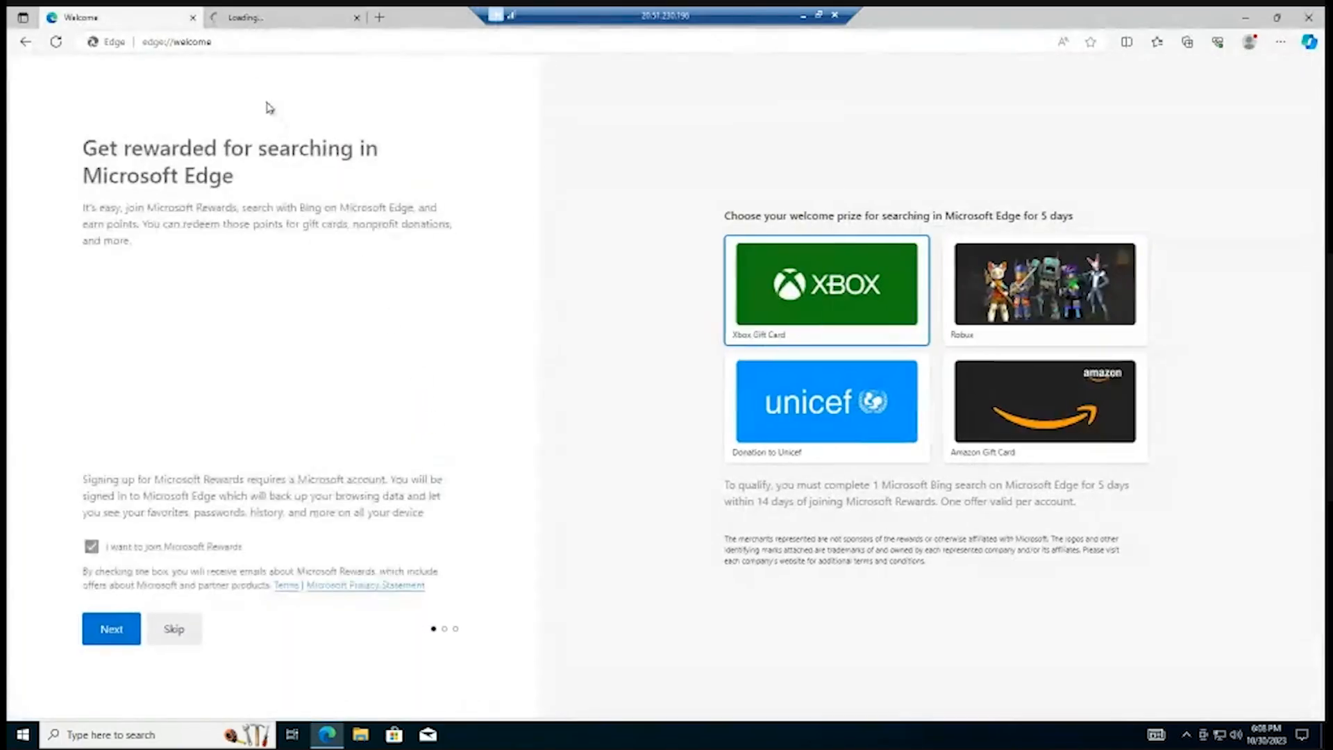
# Shift the remote session's connection bar sideways, minimize the session to reveal the Azure portal and restore it
pyautogui.click(255, 44)
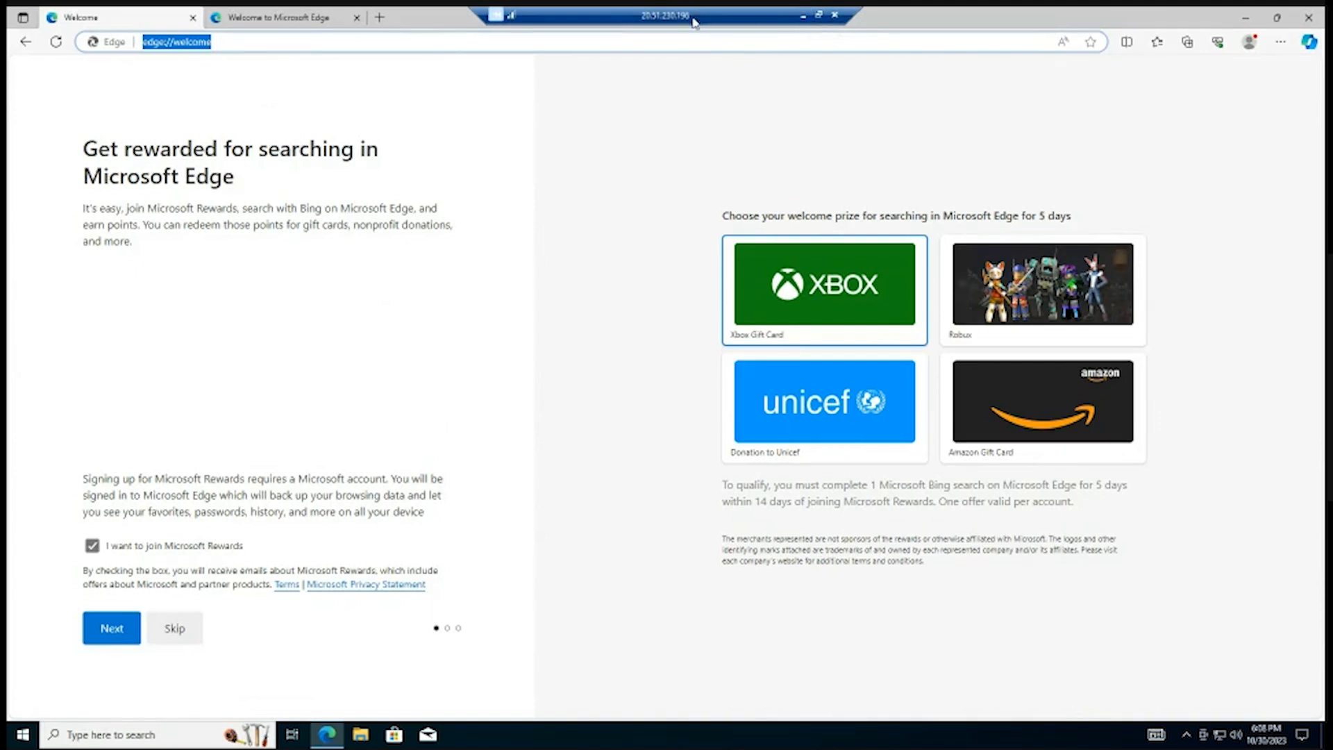
pyautogui.moveTo(693, 21); pyautogui.dragTo(650, 22)
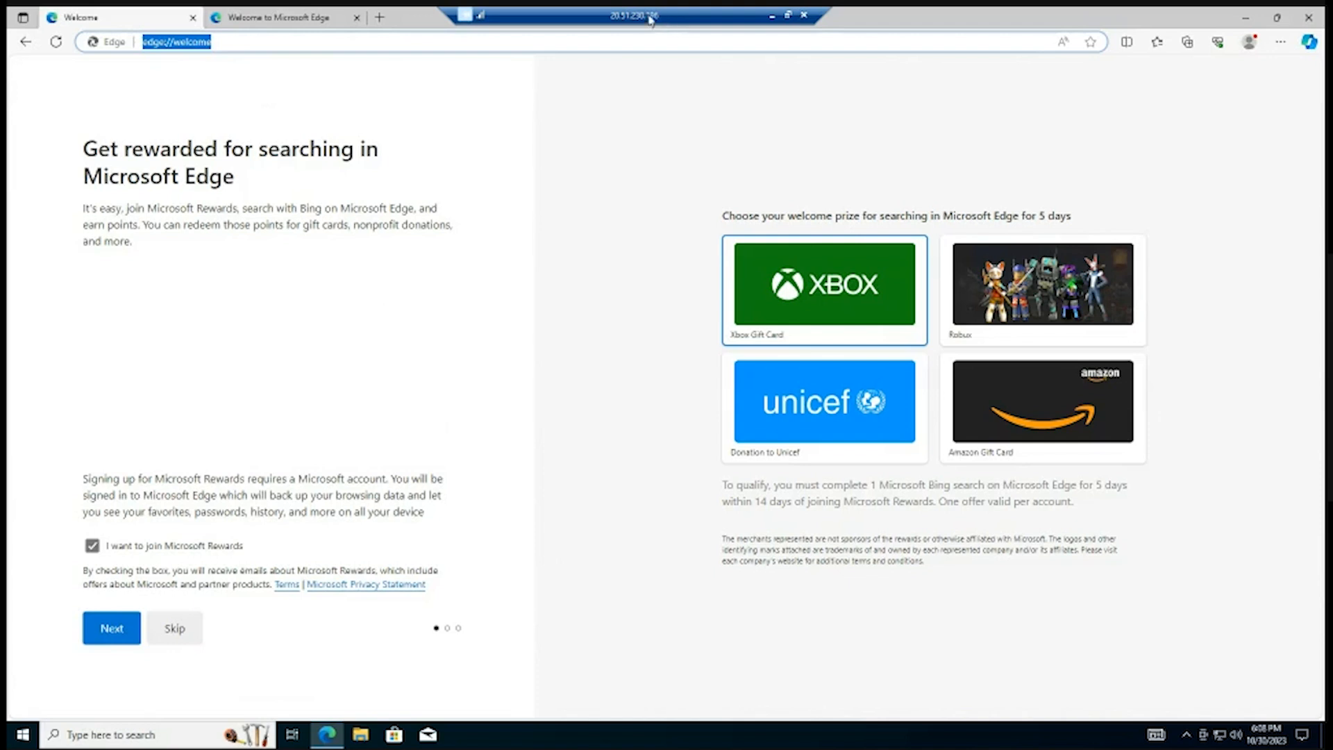
pyautogui.moveTo(686, 19); pyautogui.dragTo(745, 19)
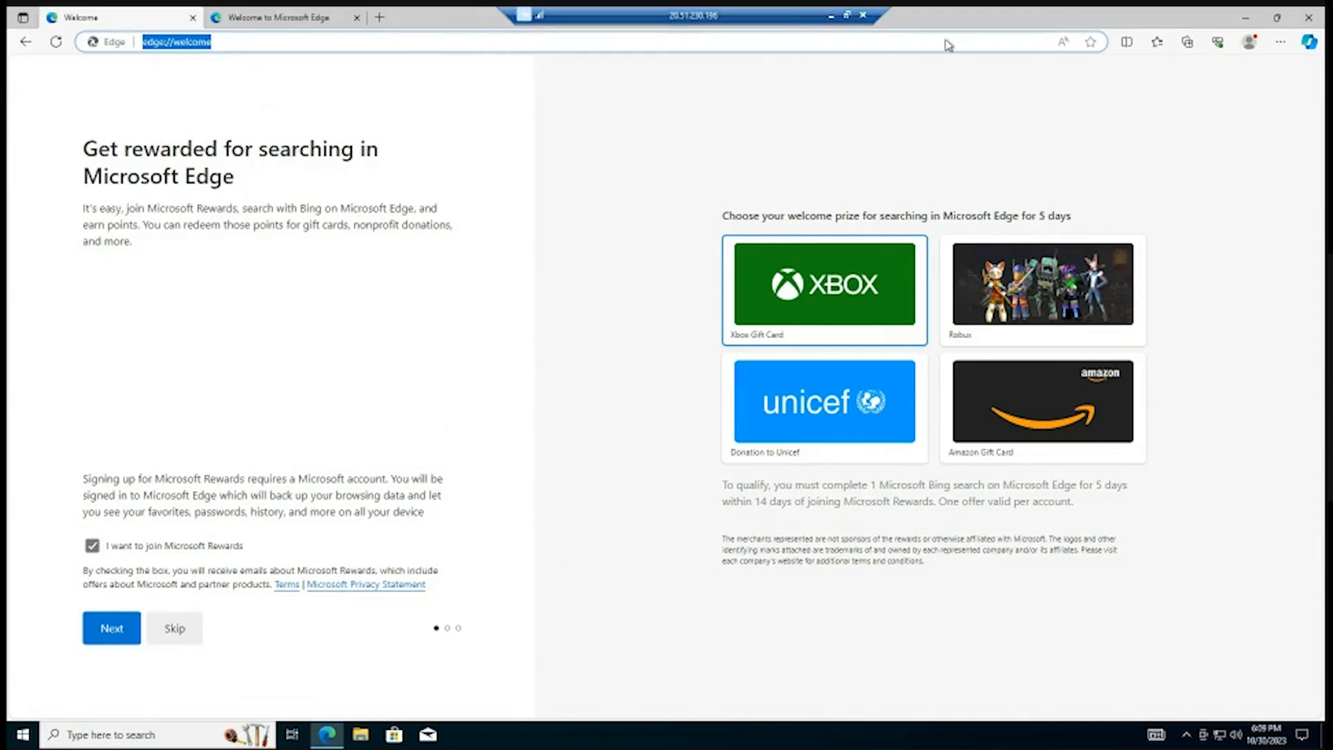
pyautogui.click(832, 15)
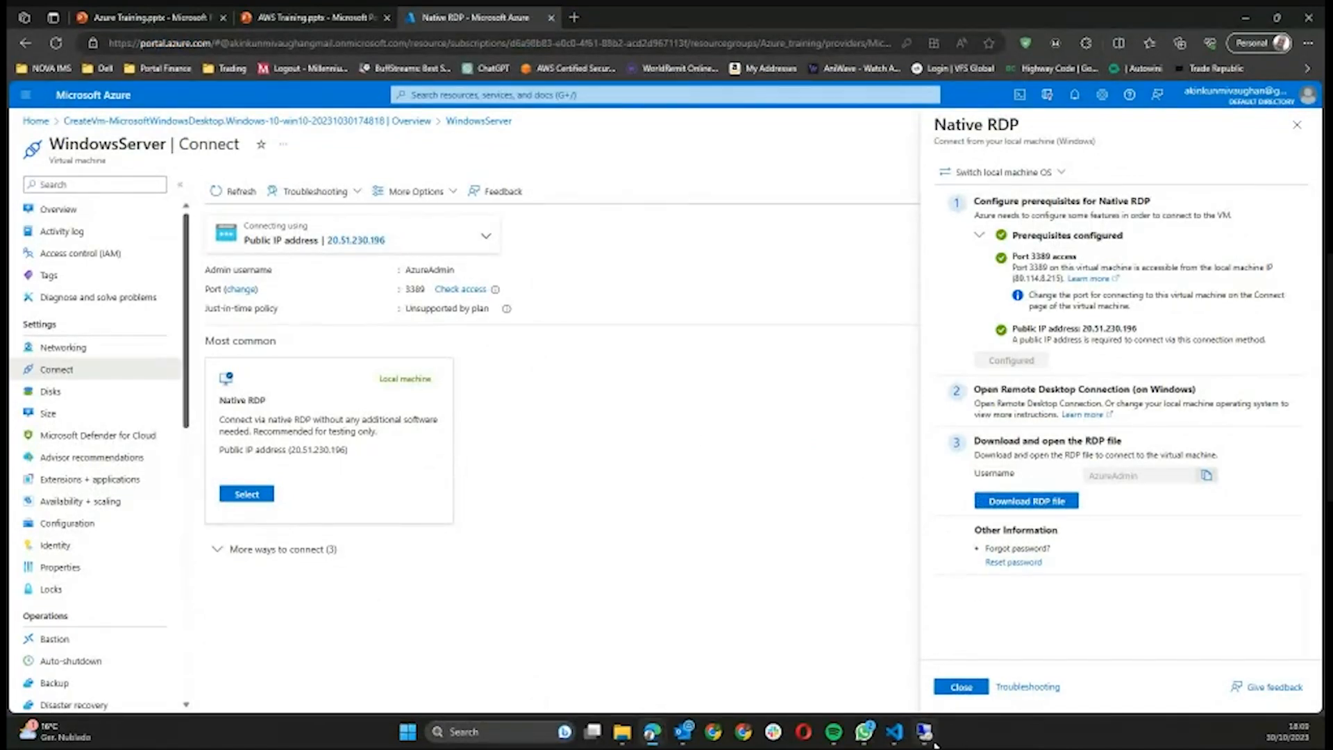
pyautogui.click(926, 731)
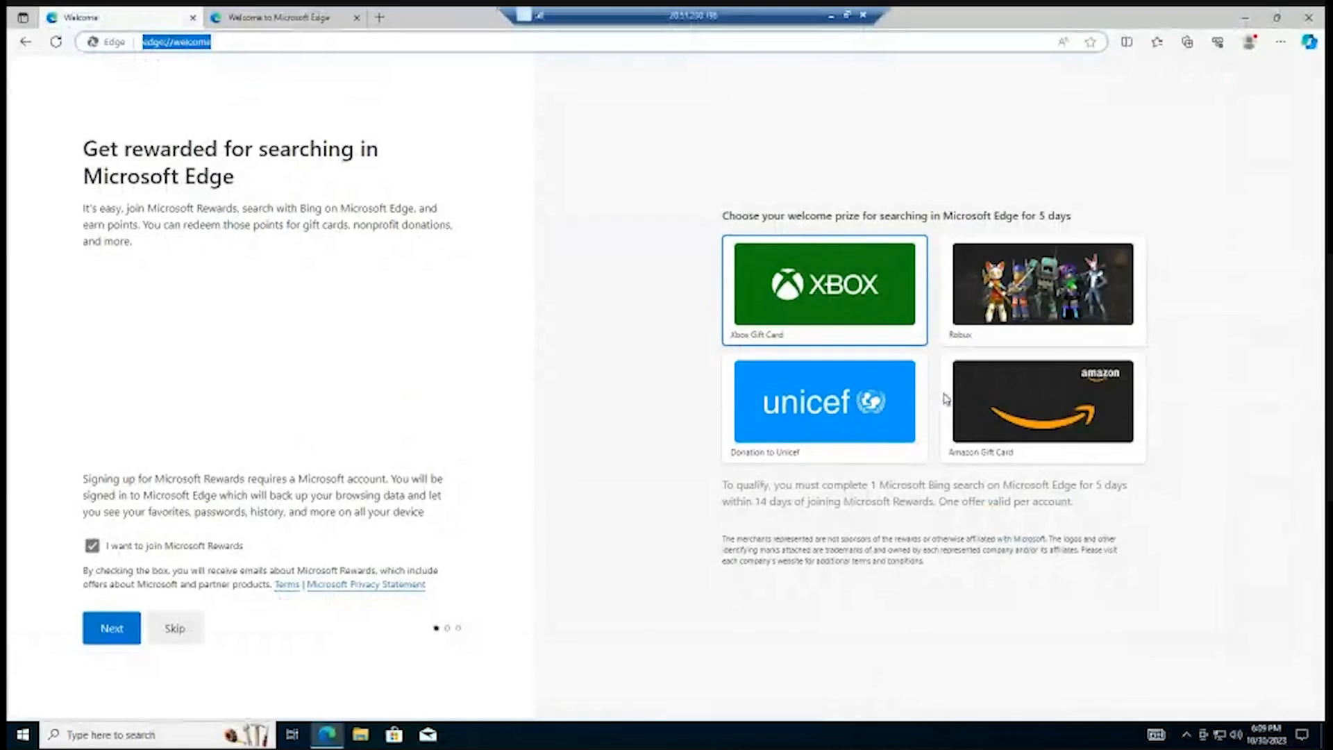
# Load google.com in the virtual machine's browser and minimize the browser window to show the desktop
pyautogui.moveTo(246, 39); pyautogui.dragTo(107, 39)
pyautogui.write('google.com')
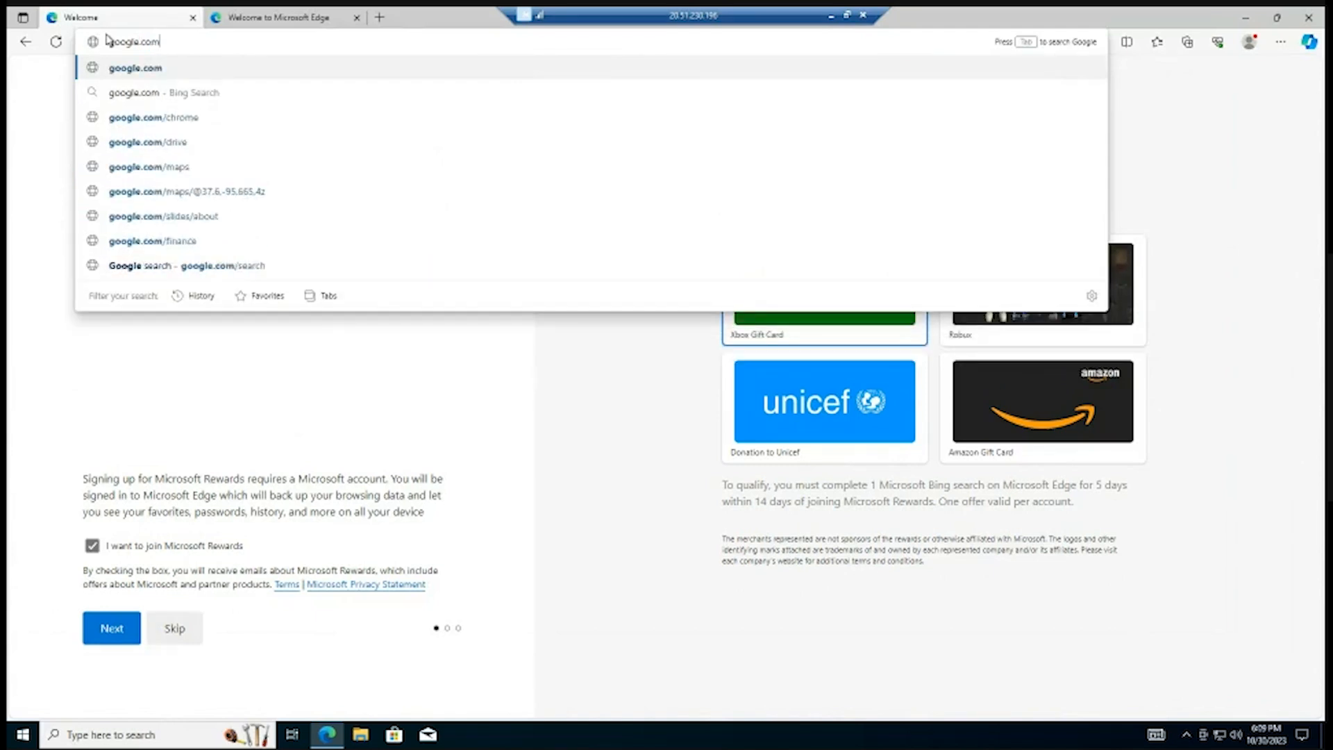
pyautogui.press('Return')
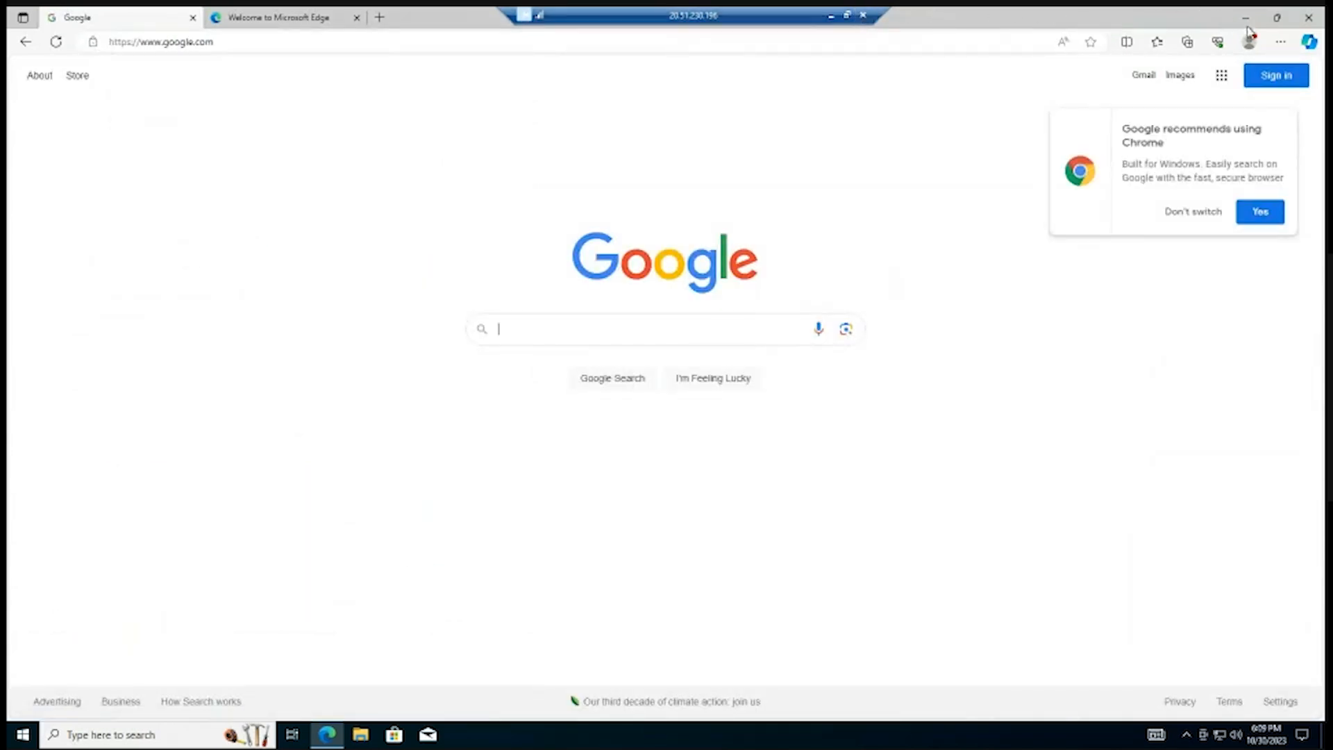
pyautogui.click(1277, 17)
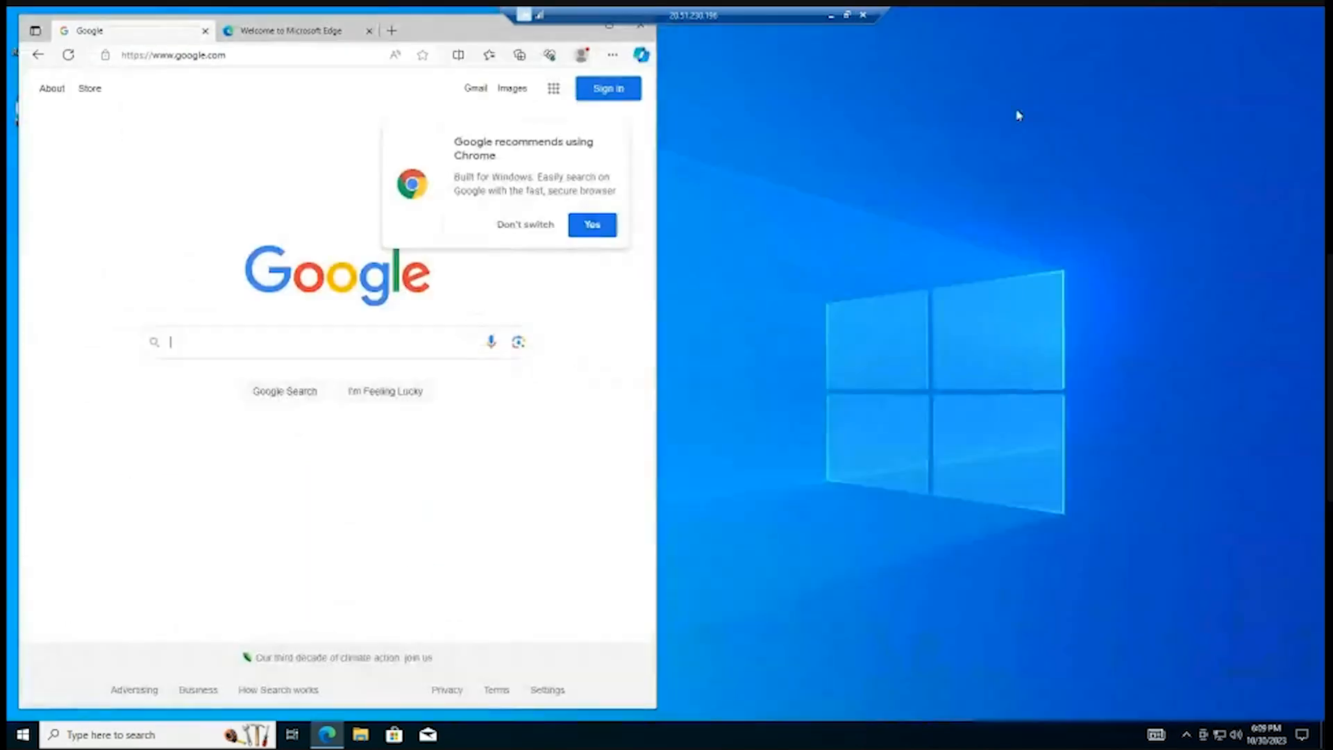
pyautogui.click(581, 32)
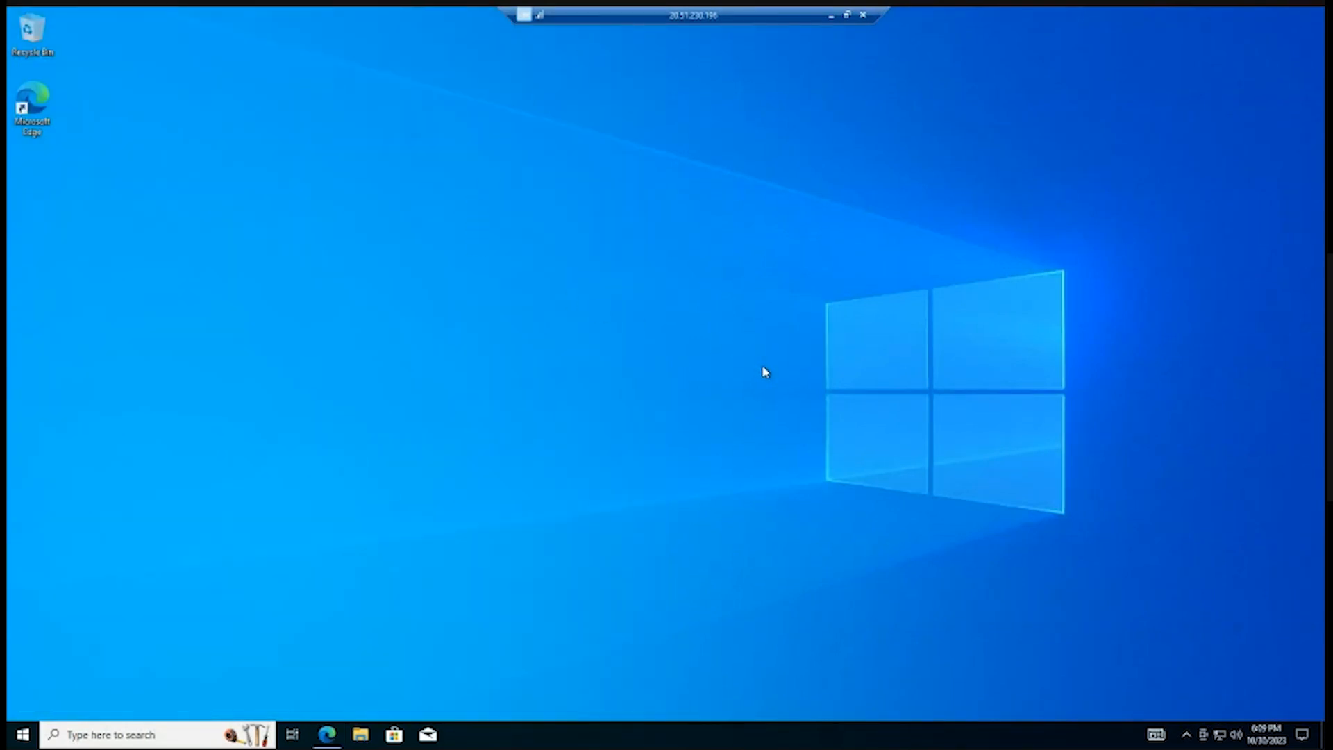
# Search for settings on the virtual machine, open the Settings app and show the System About page
pyautogui.click(97, 739)
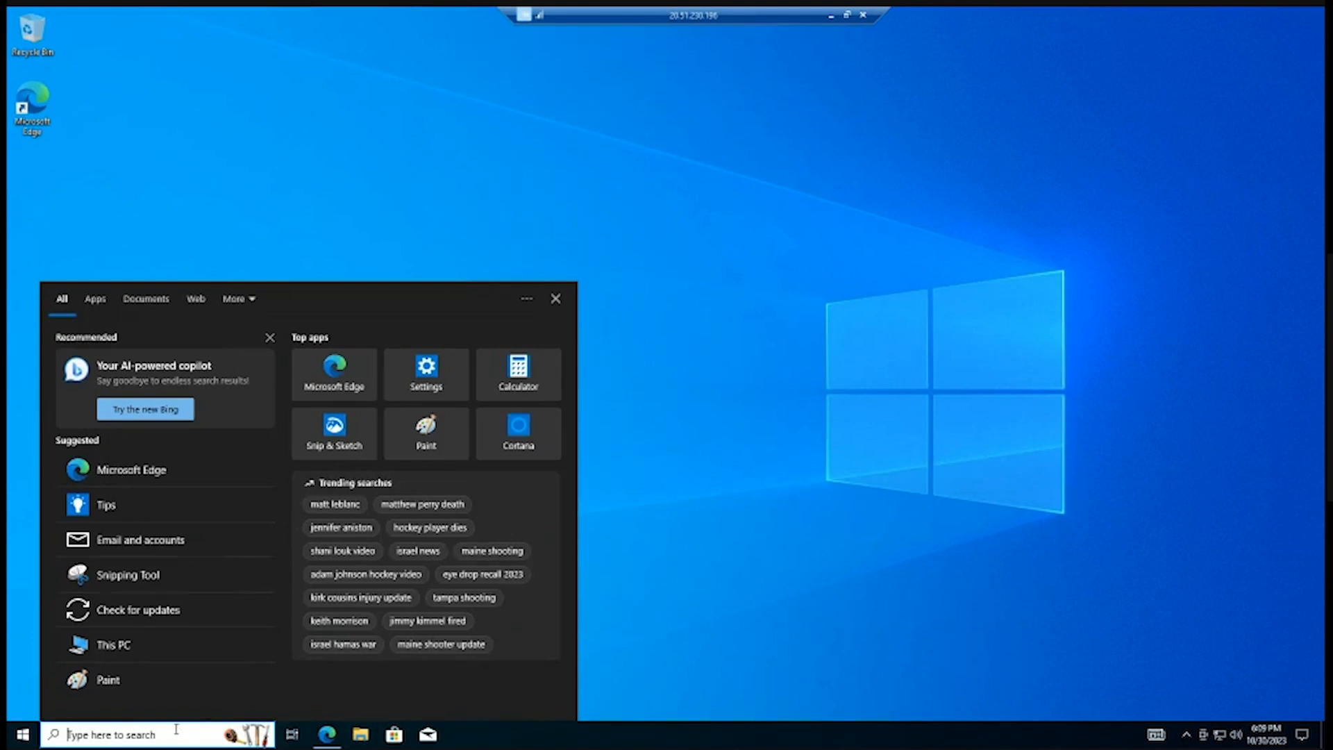
pyautogui.write('settings')
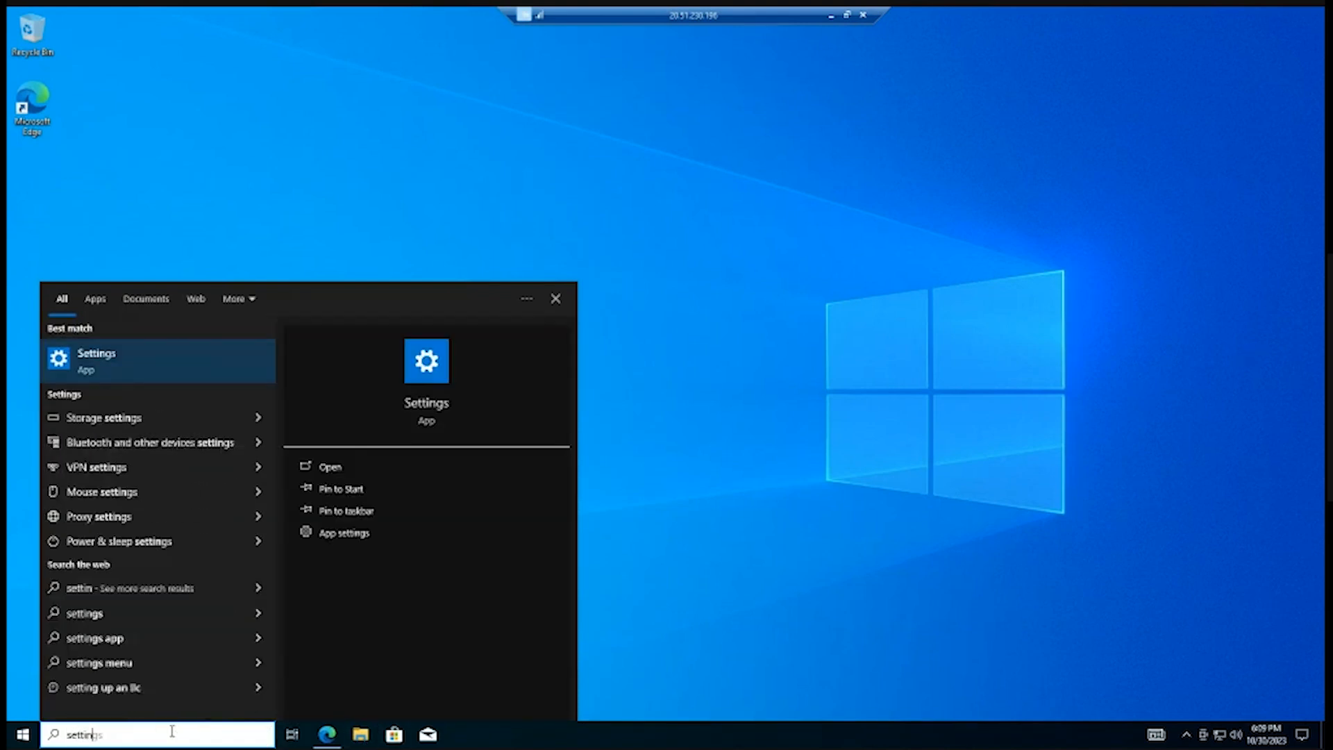
pyautogui.press('Return')
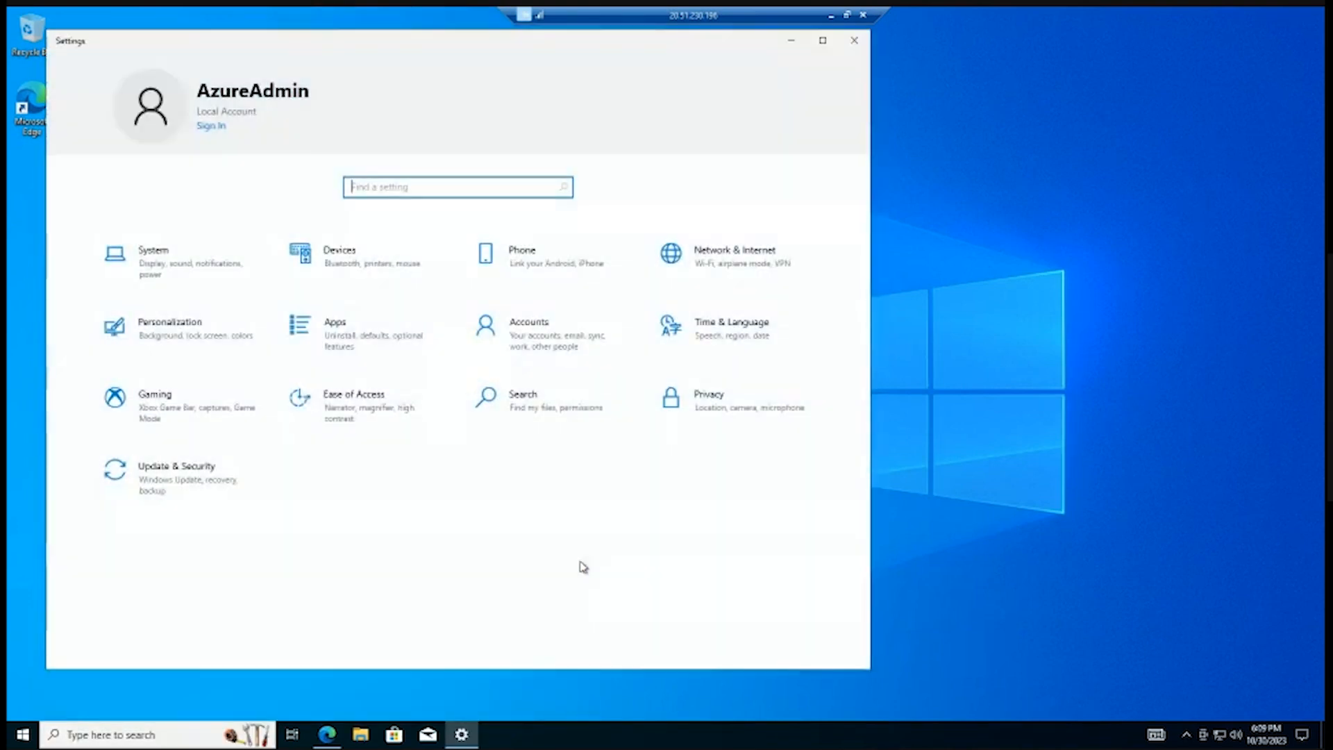
pyautogui.click(190, 249)
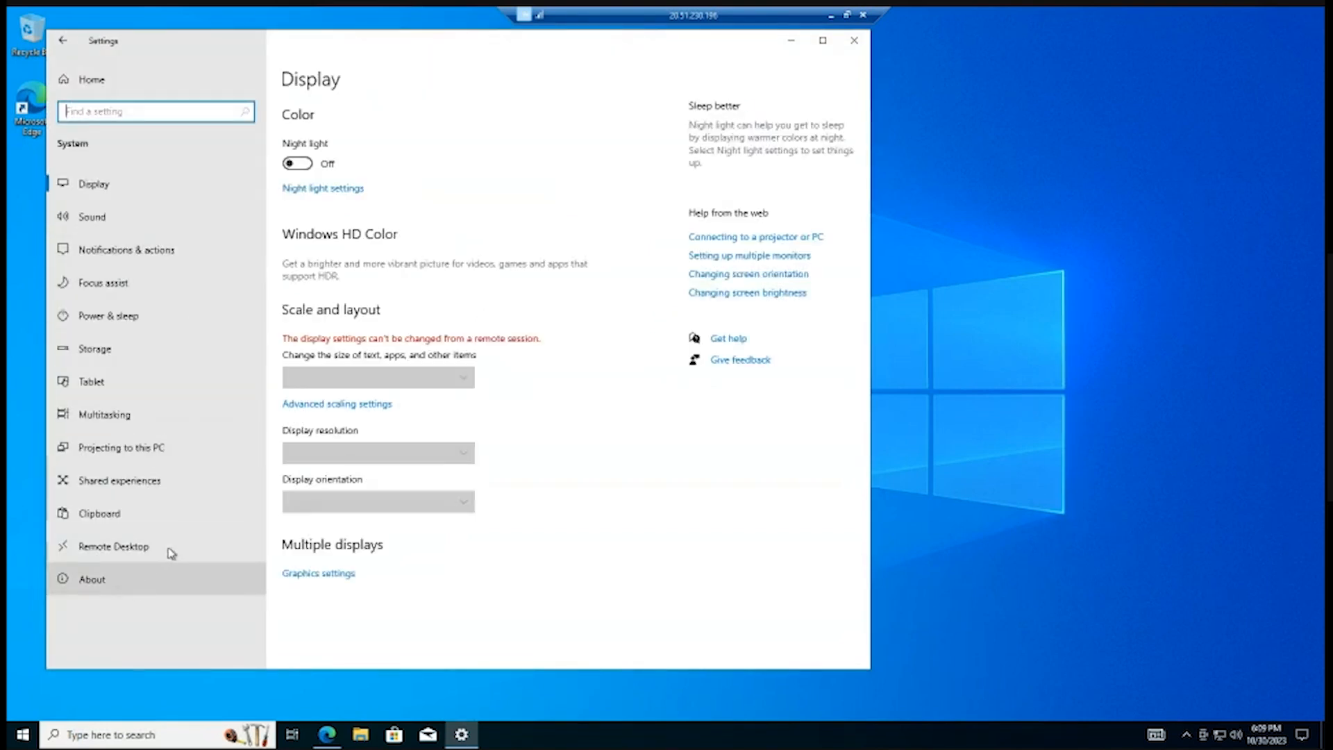
pyautogui.click(131, 577)
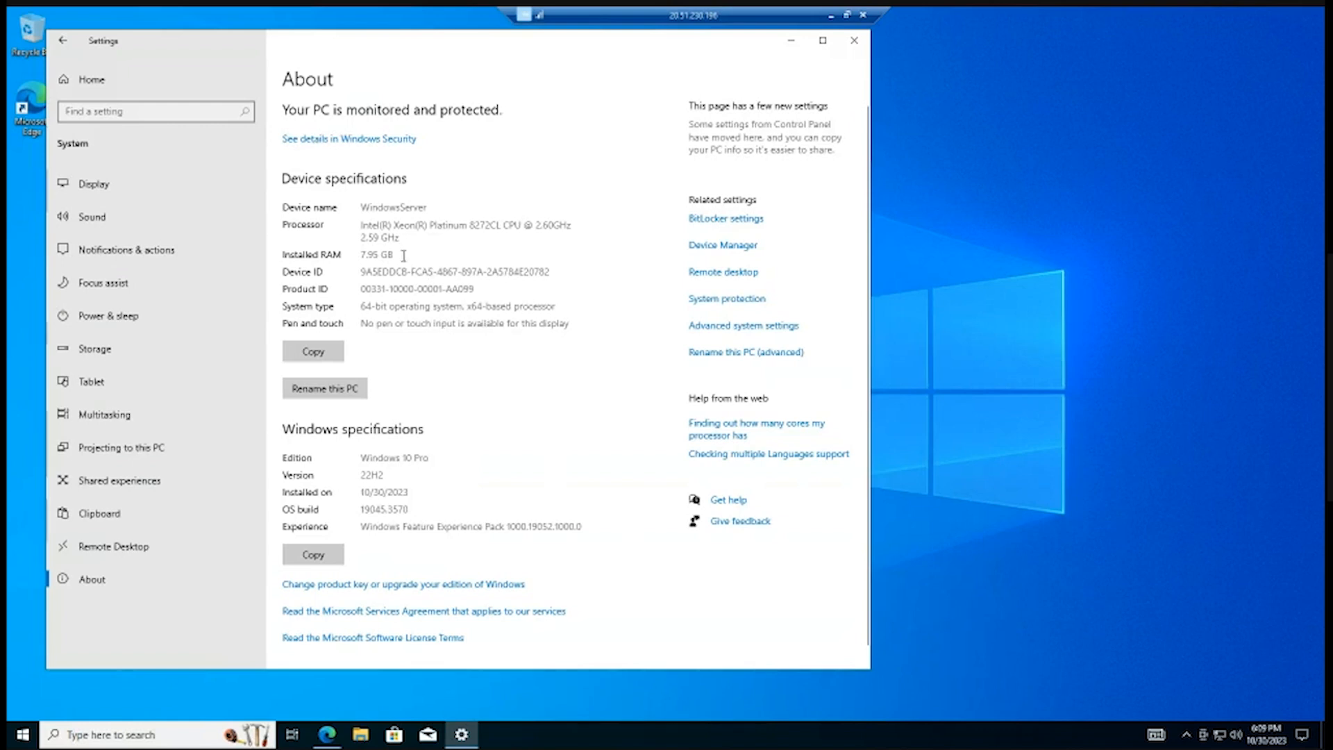
# Examine the device and Windows specifications, highlighting the installed RAM, system type and Windows edition
pyautogui.moveTo(403, 254); pyautogui.dragTo(355, 253)
pyautogui.scroll(-1, 409, 271)
pyautogui.moveTo(388, 291); pyautogui.dragTo(344, 294)
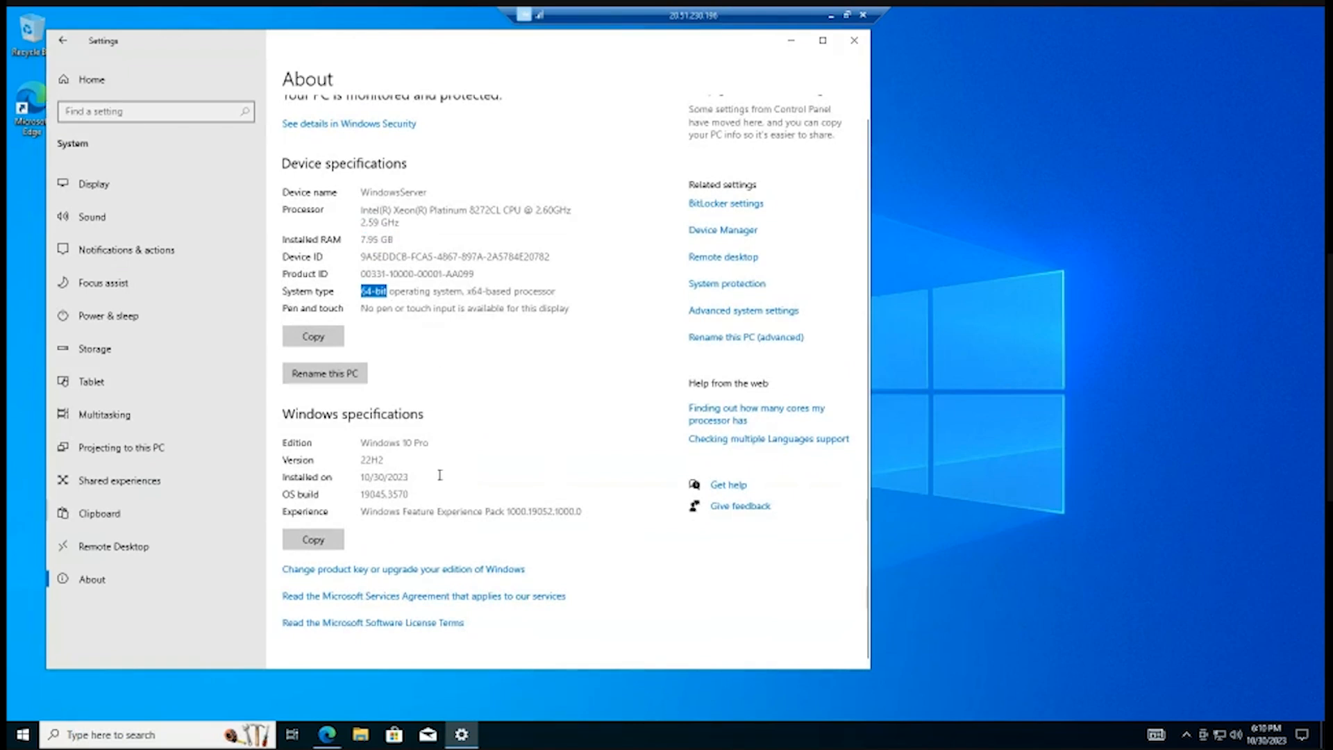
pyautogui.moveTo(432, 443); pyautogui.dragTo(379, 443)
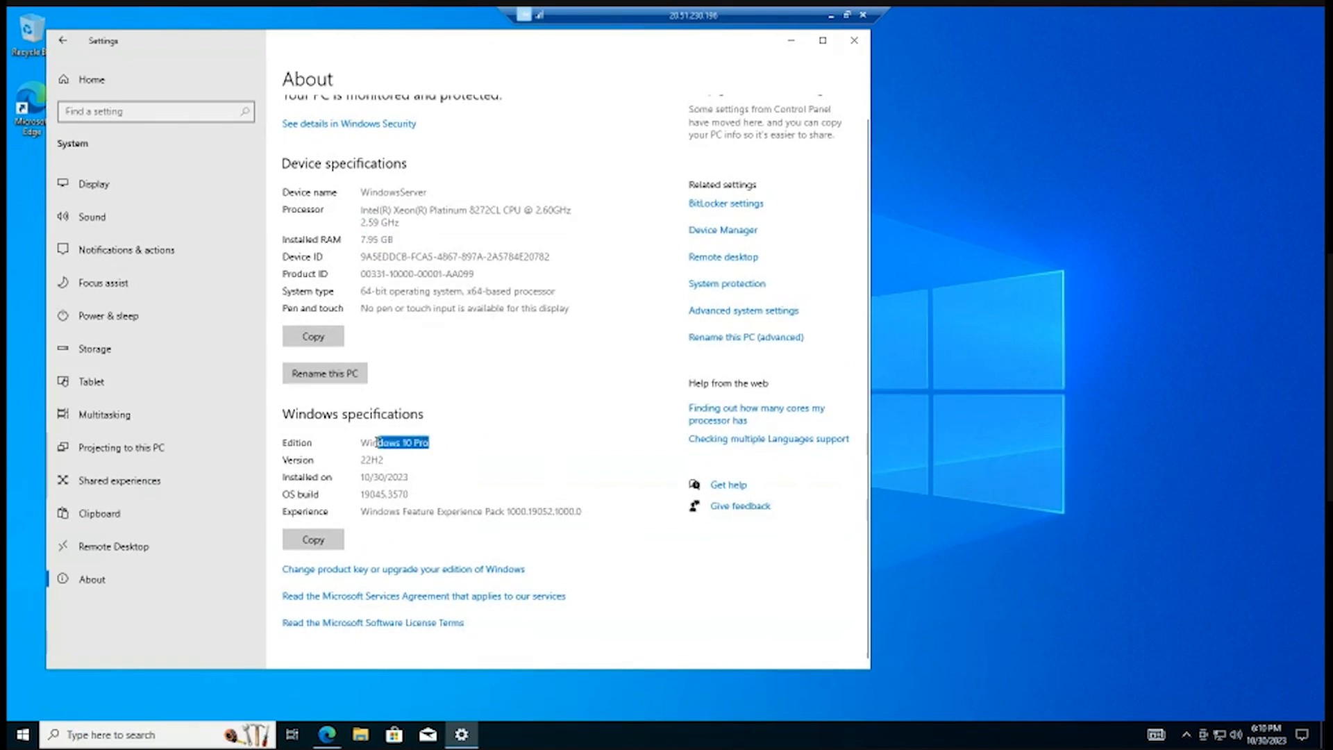
pyautogui.click(543, 520)
# View the virtual machine's drives and their storage space under This PC in File Explorer, and close the window
pyautogui.click(361, 734)
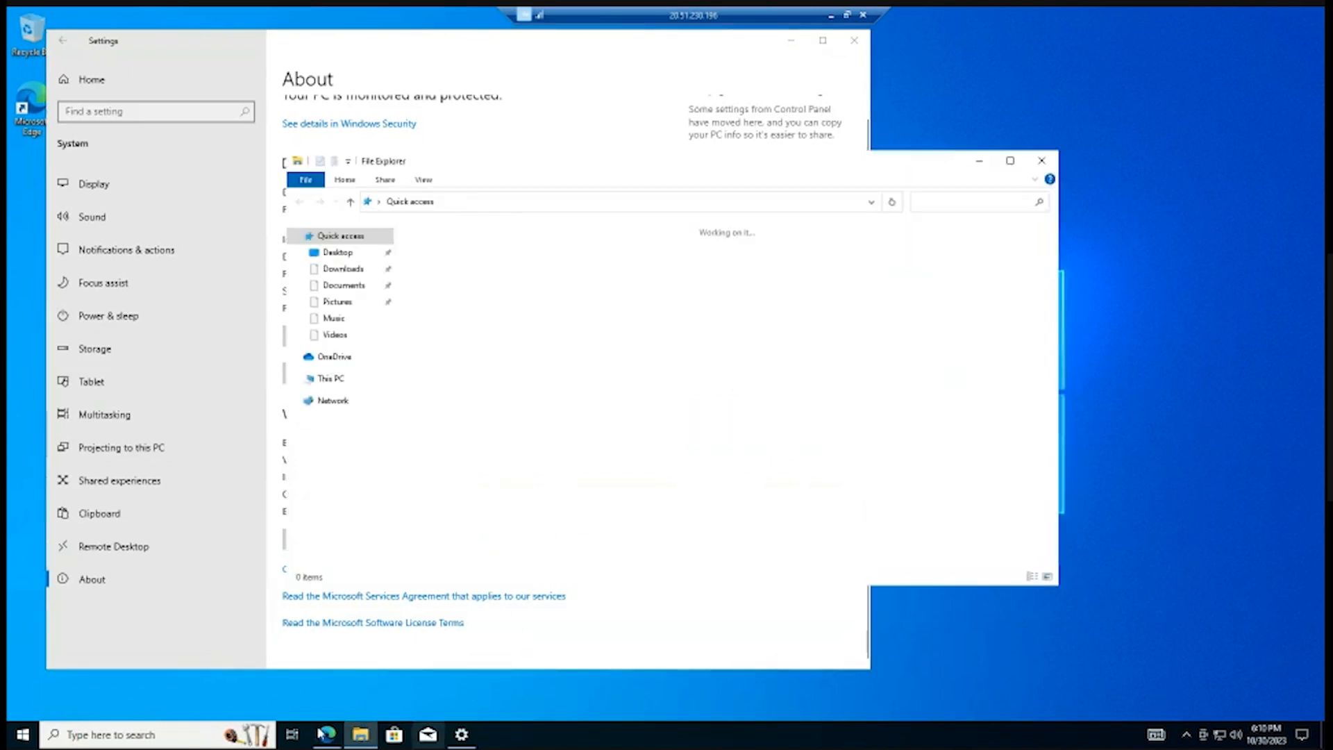
pyautogui.click(341, 380)
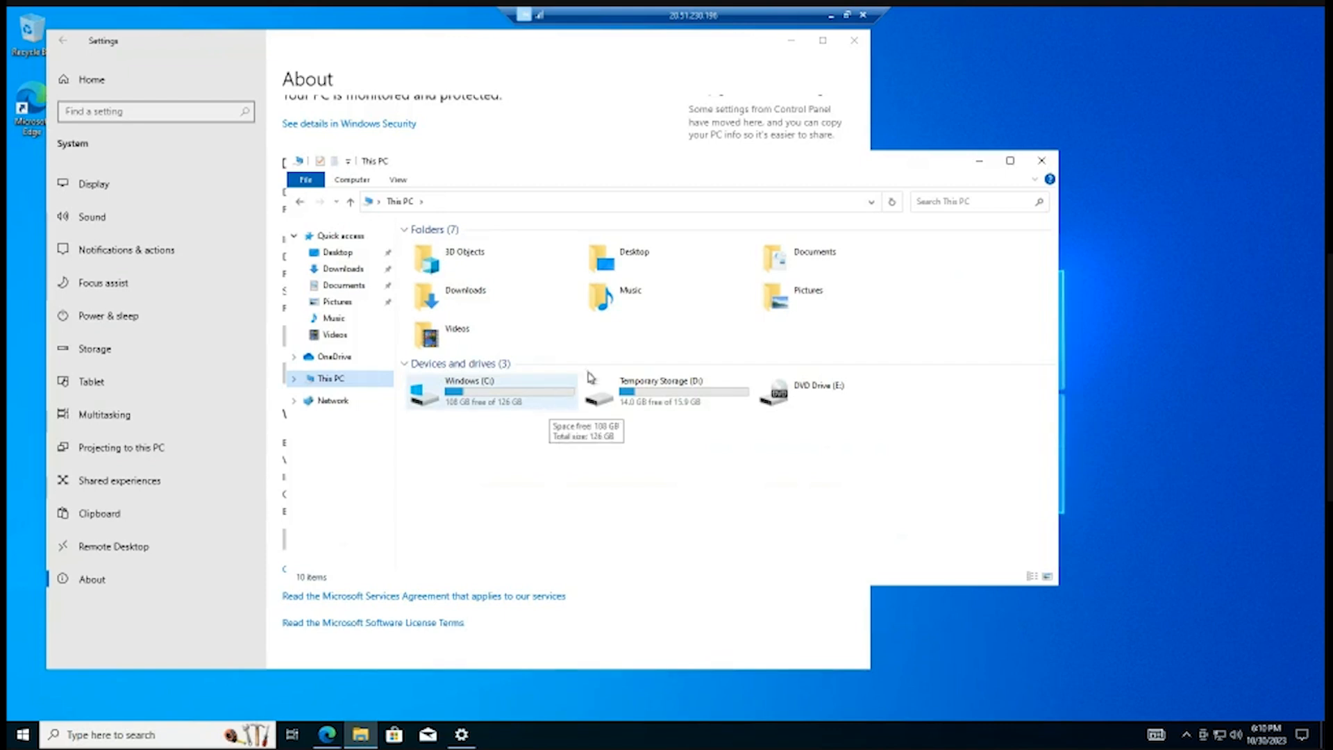
pyautogui.click(1042, 160)
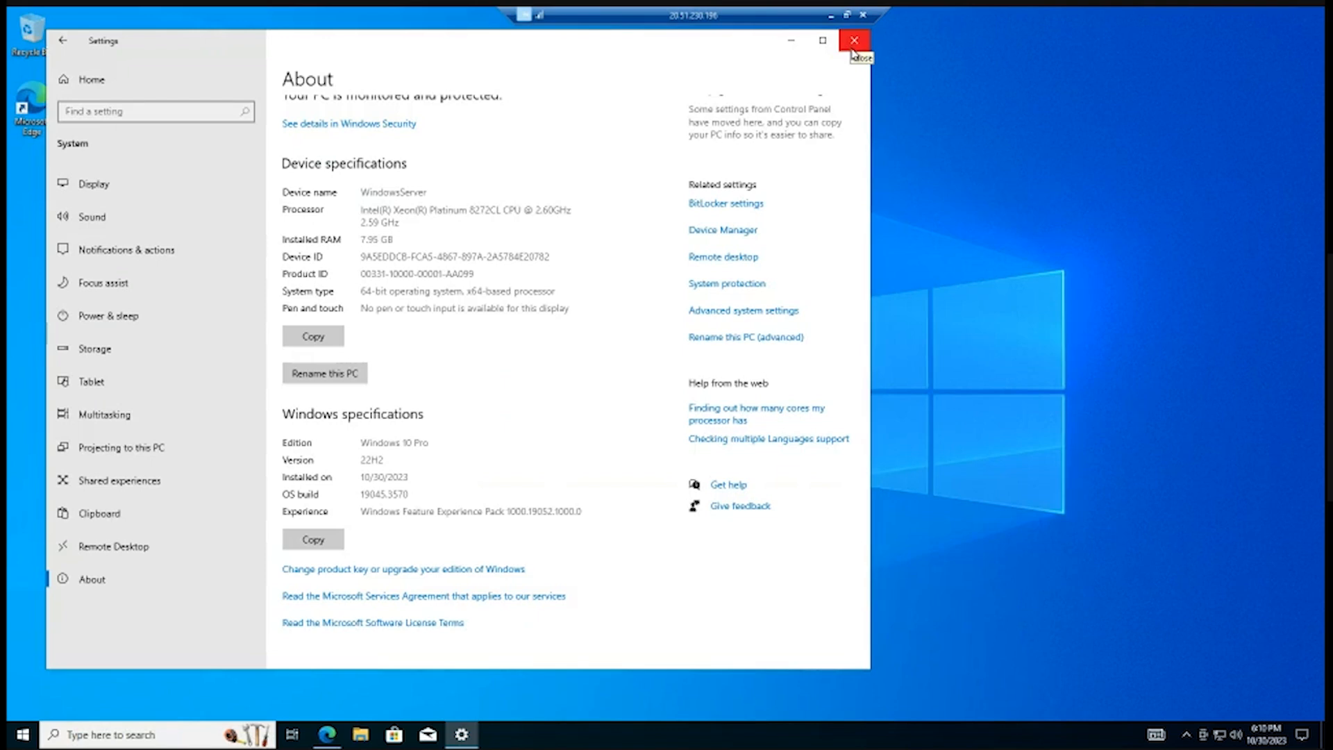
# Close the Settings window and minimize the remote session to return to the Azure portal
pyautogui.scroll(1, 854, 49)
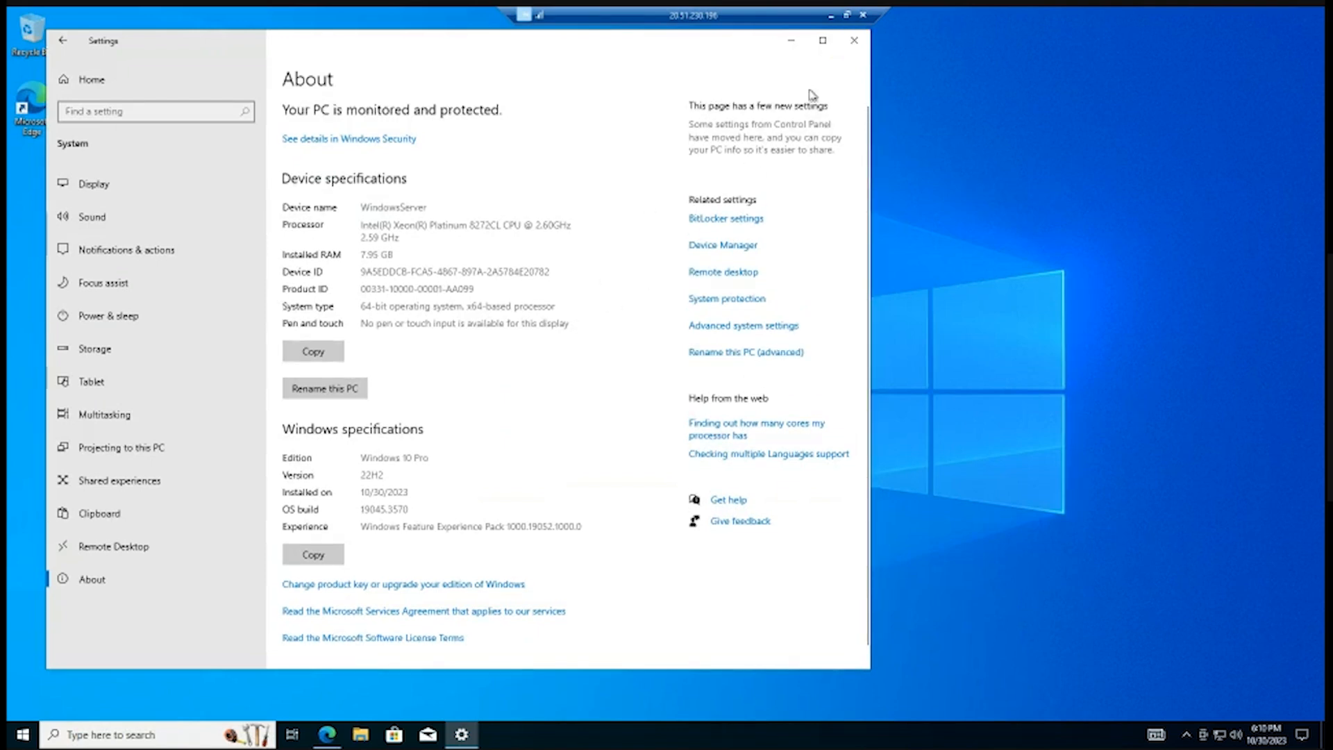
pyautogui.click(853, 43)
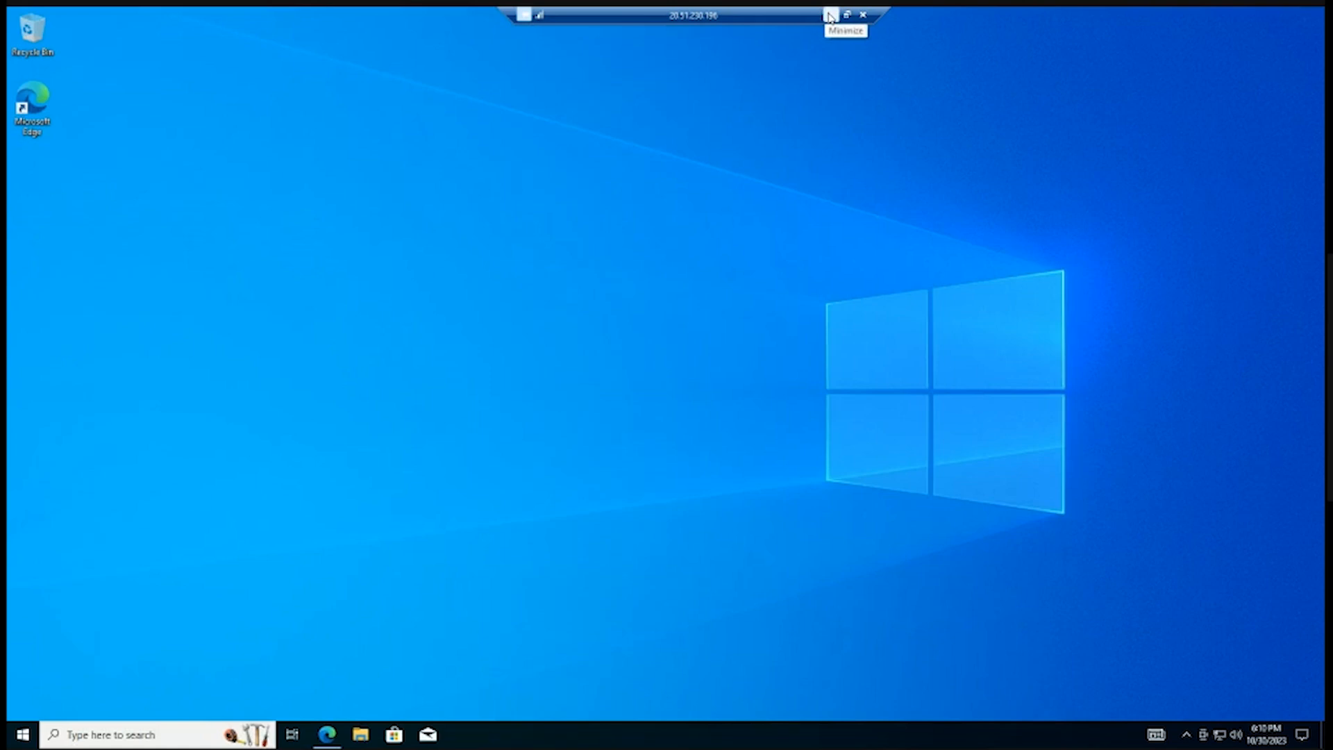
pyautogui.click(829, 14)
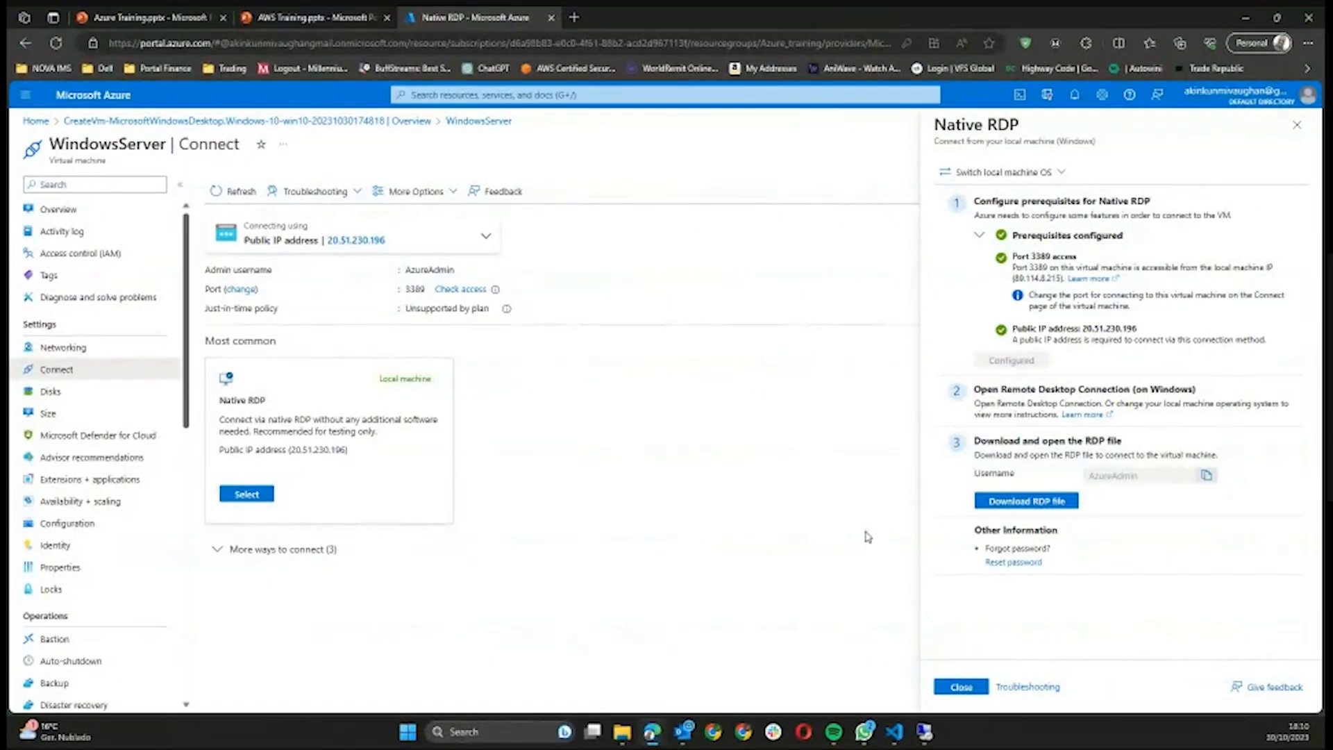
# Close the Native RDP pane and open the WindowsServer virtual machine from the portal's list of virtual machines
pyautogui.click(972, 687)
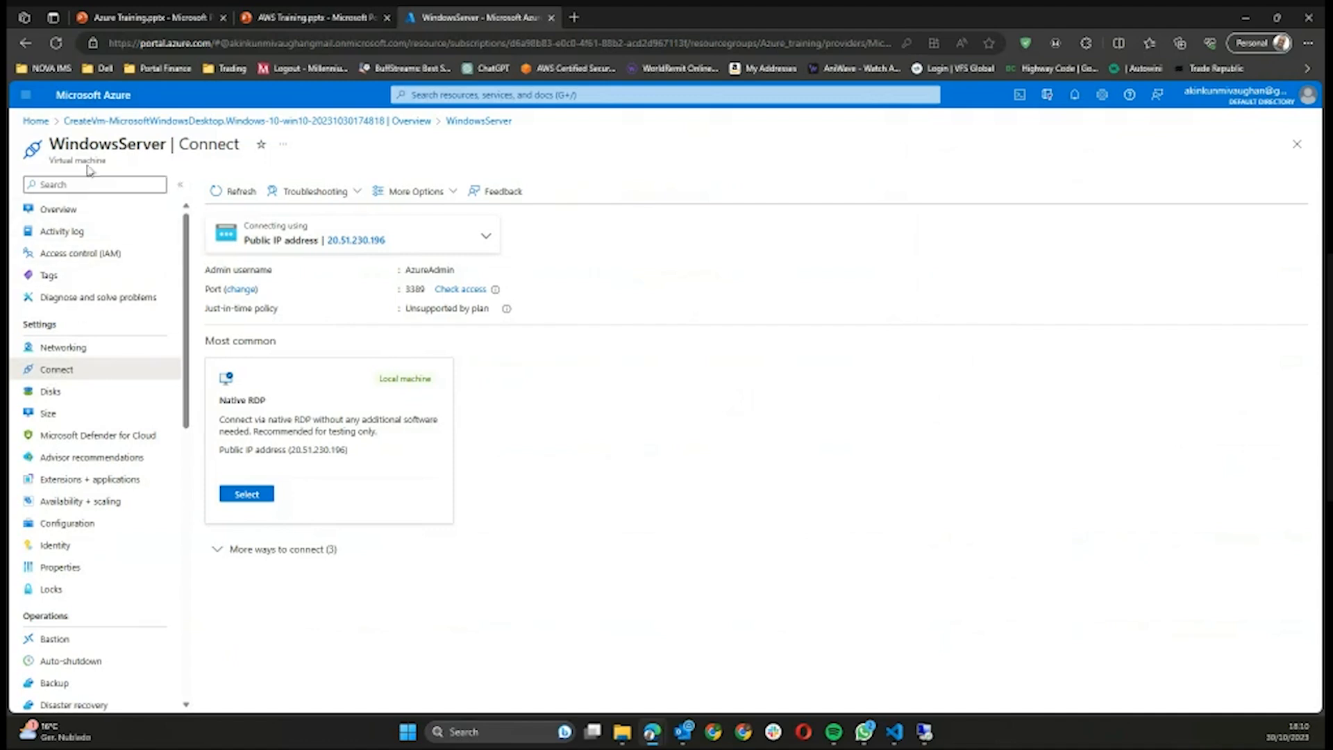
pyautogui.click(36, 121)
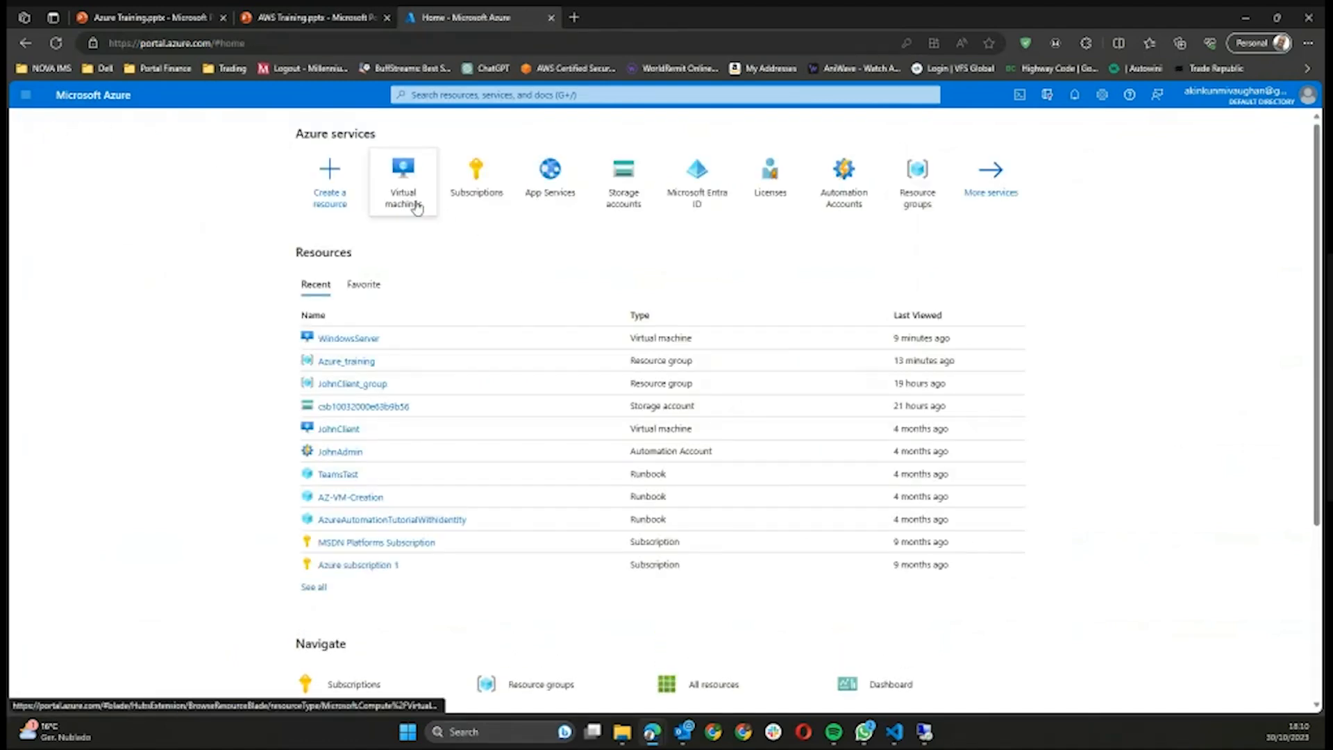
pyautogui.click(414, 203)
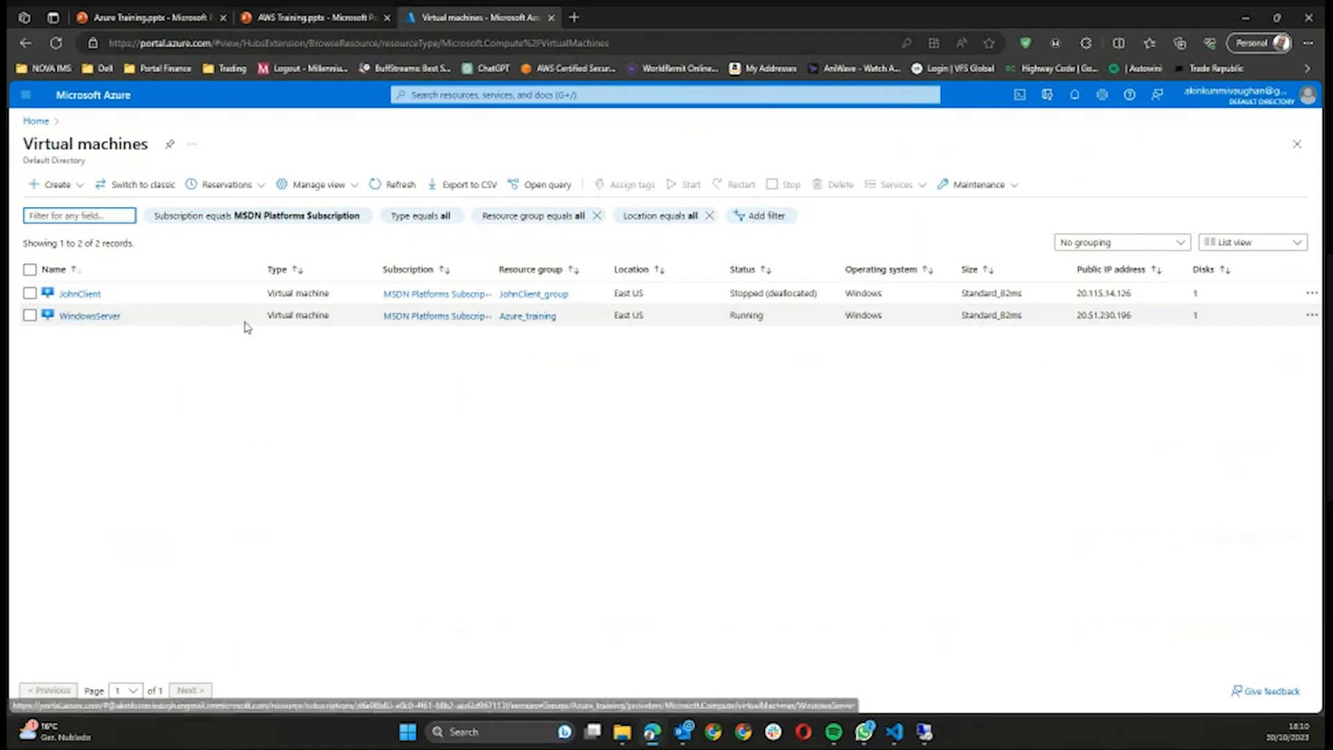
pyautogui.click(98, 317)
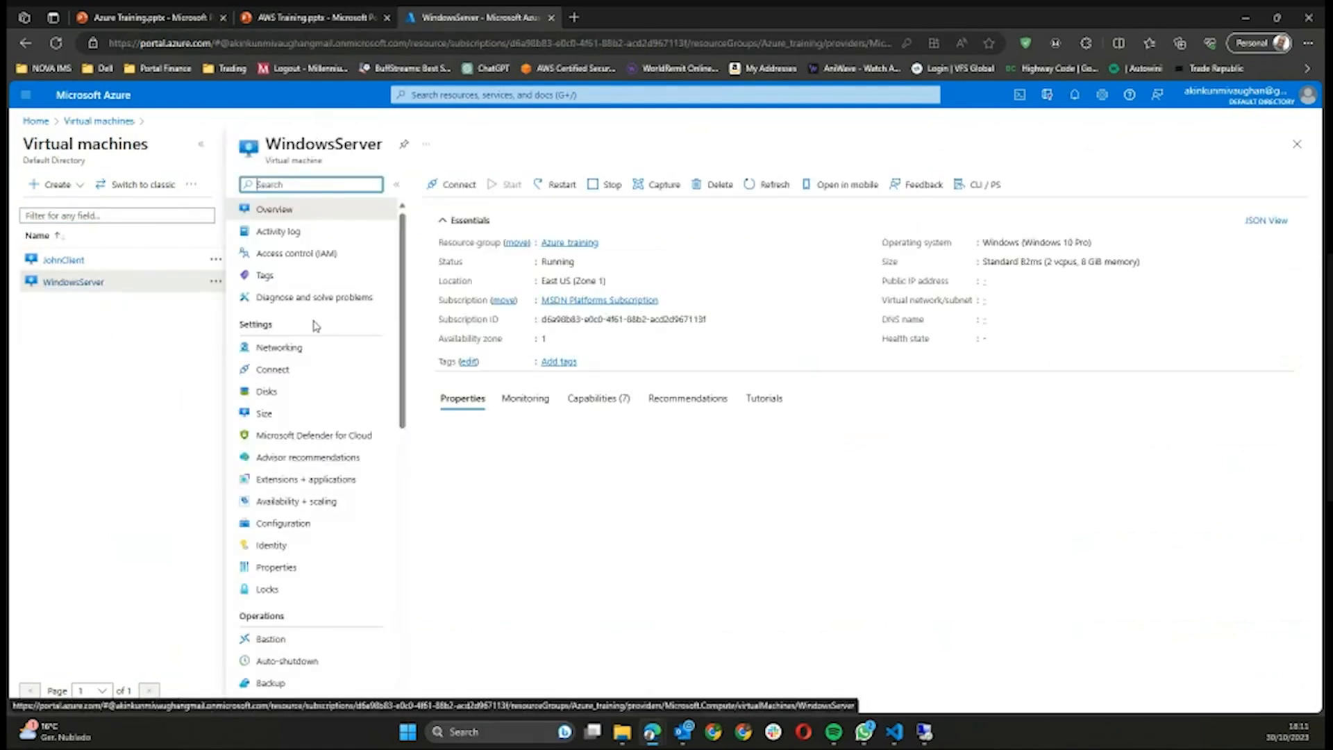
# Stop the WindowsServer virtual machine, ending its remote desktop session, and check the operation's progress in the notifications
pyautogui.click(595, 186)
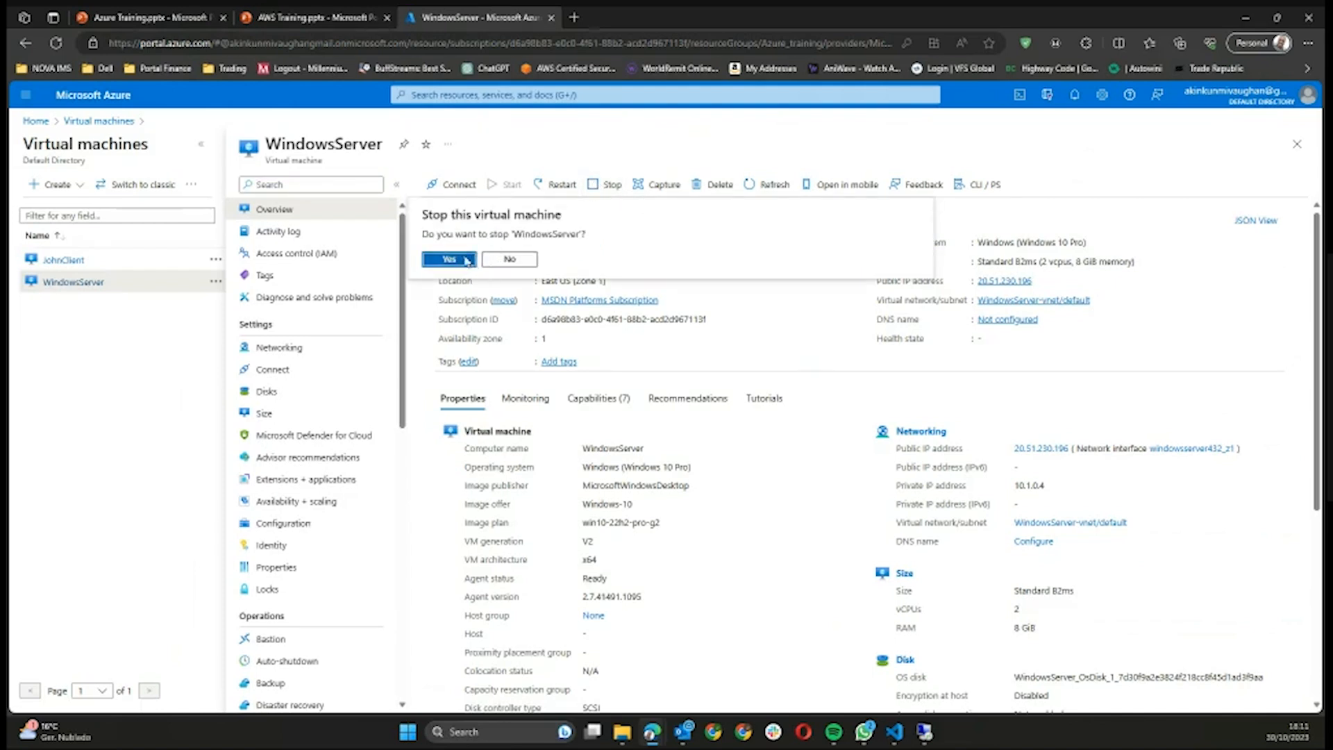
pyautogui.click(467, 259)
pyautogui.click(924, 732)
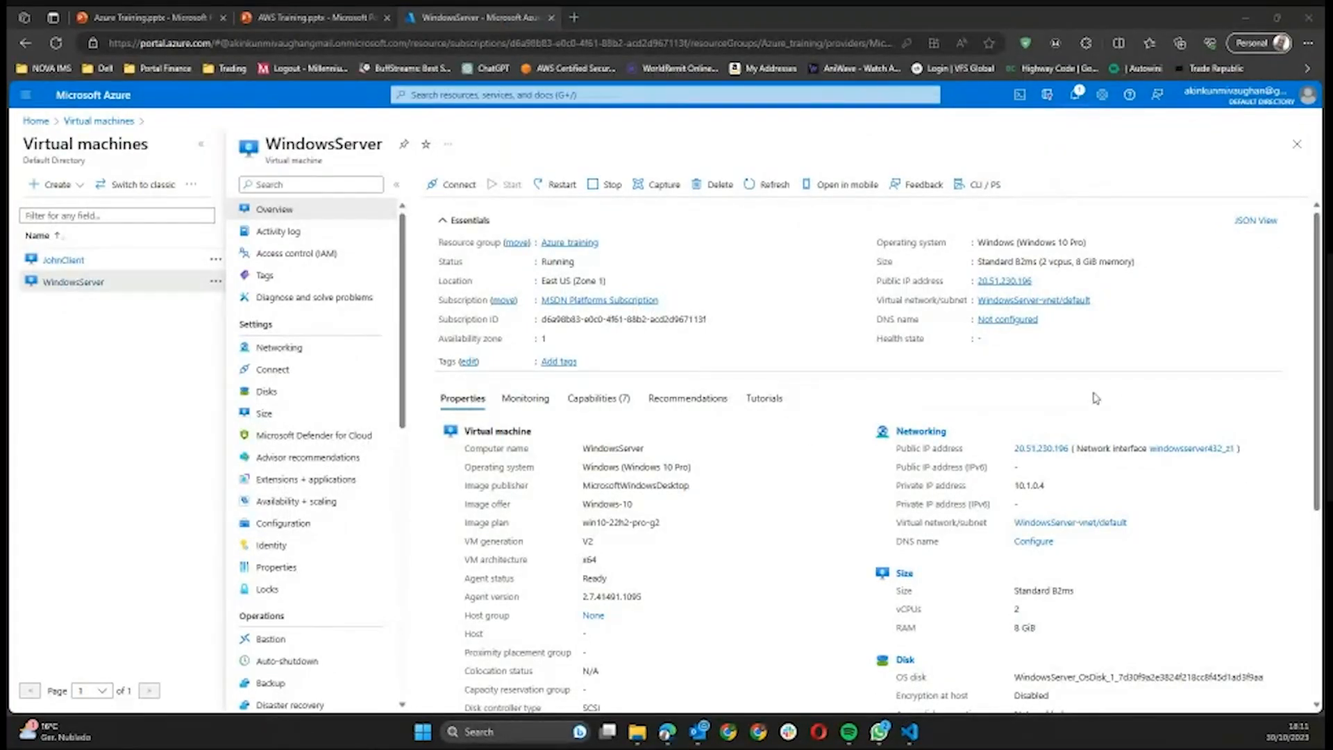
pyautogui.click(1075, 96)
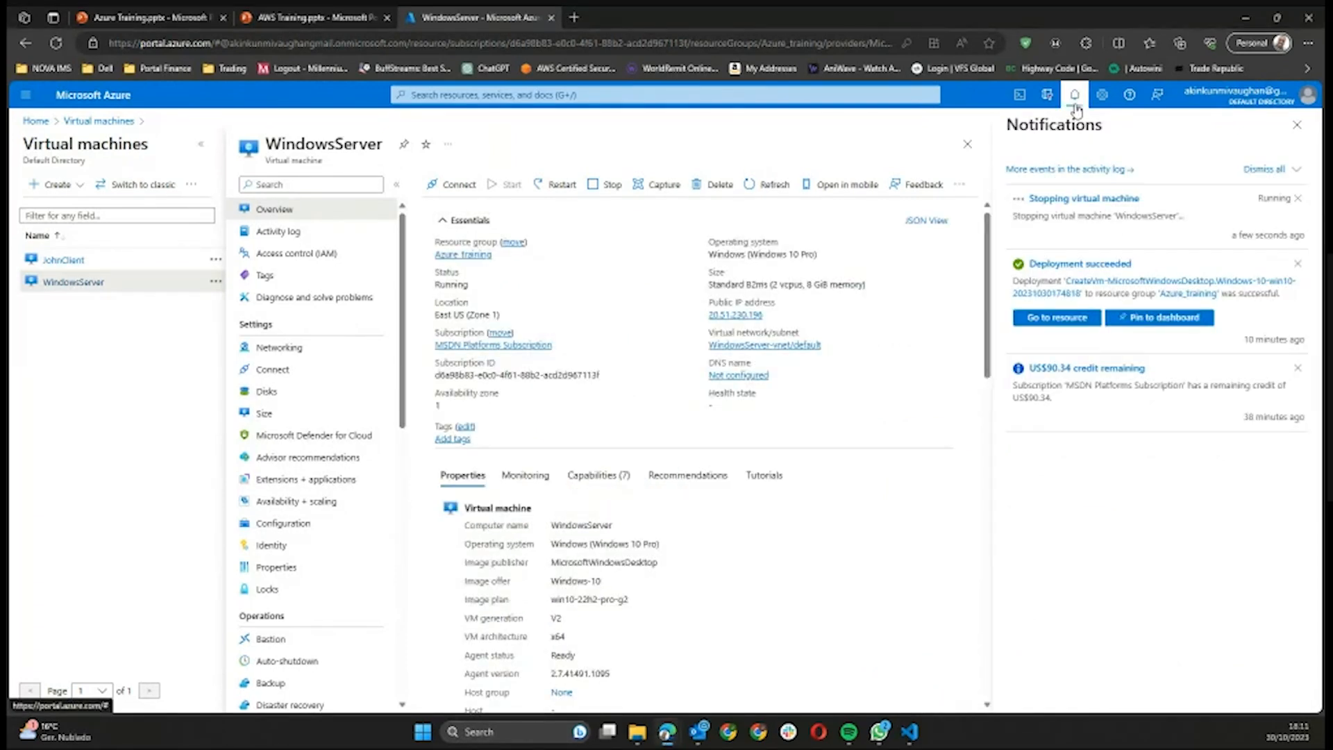
pyautogui.click(1074, 108)
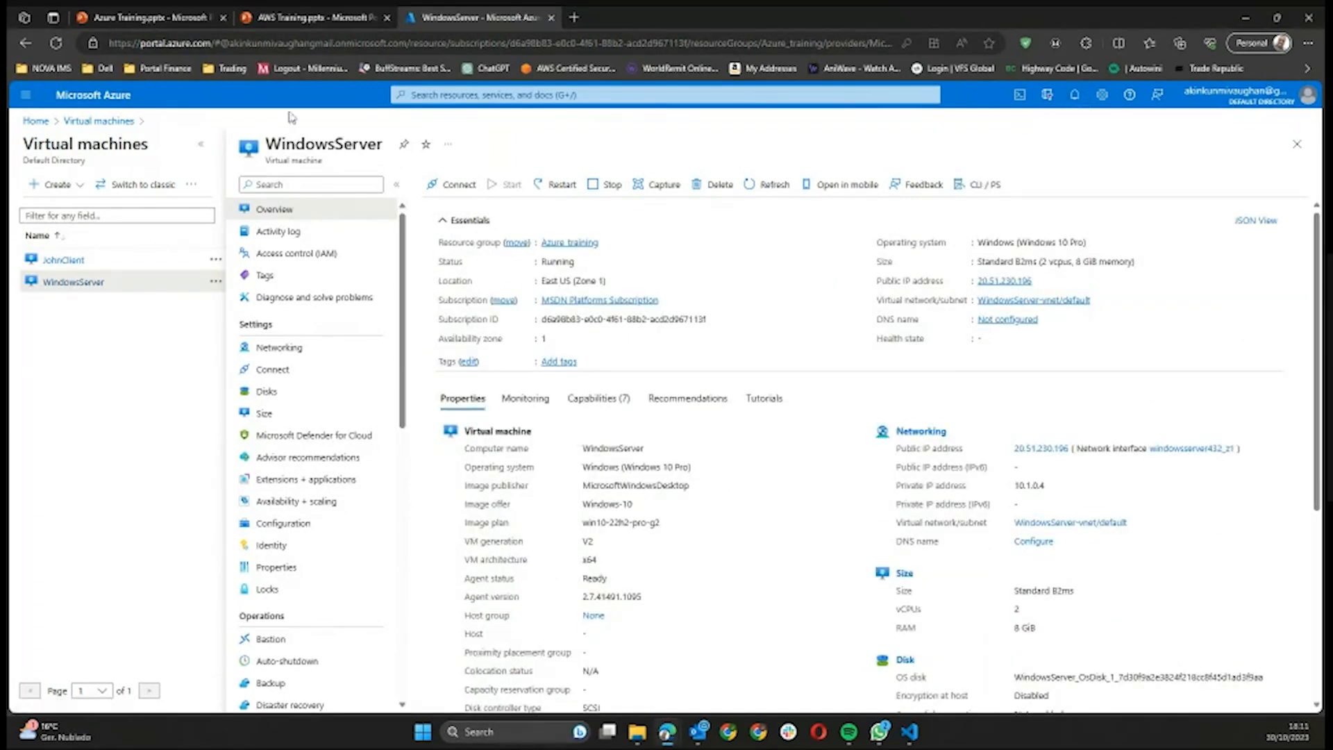
# Return to the Azure portal home page and open the Microsoft Entra ID service
pyautogui.click(35, 122)
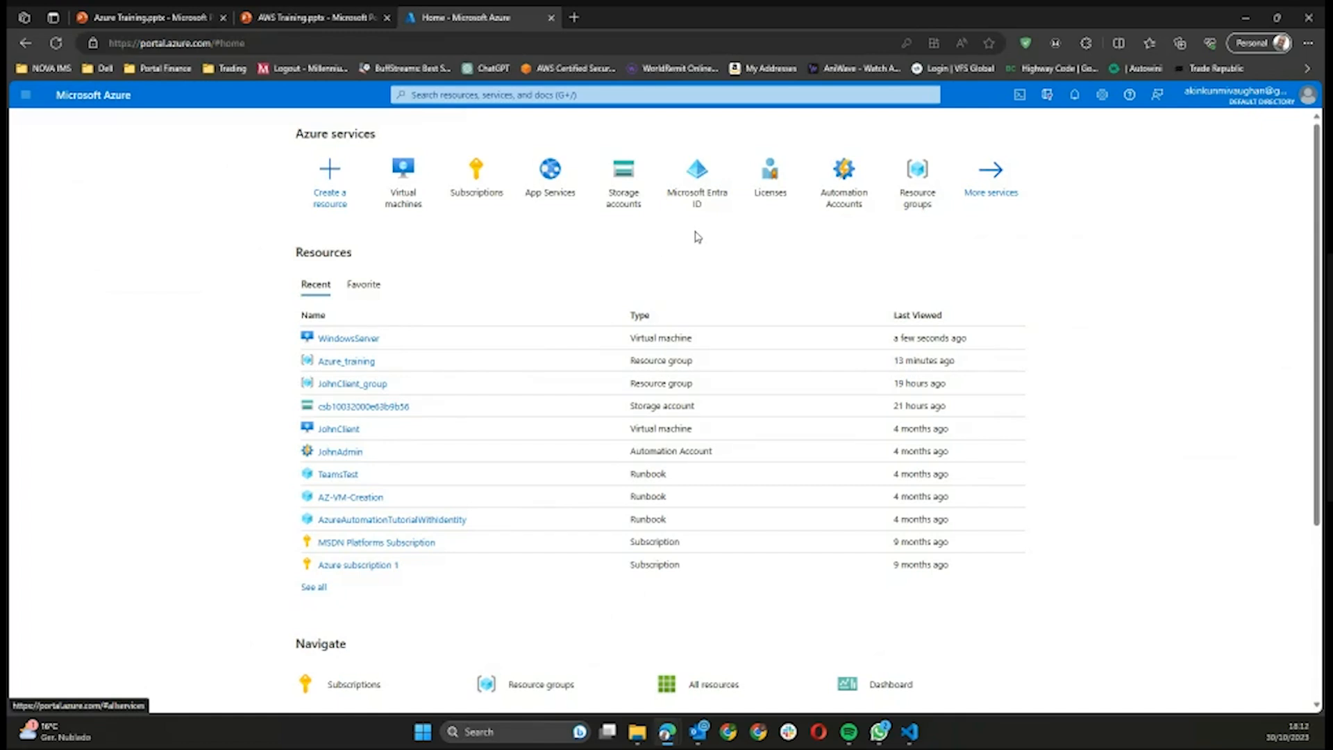
pyautogui.moveTo(705, 213)
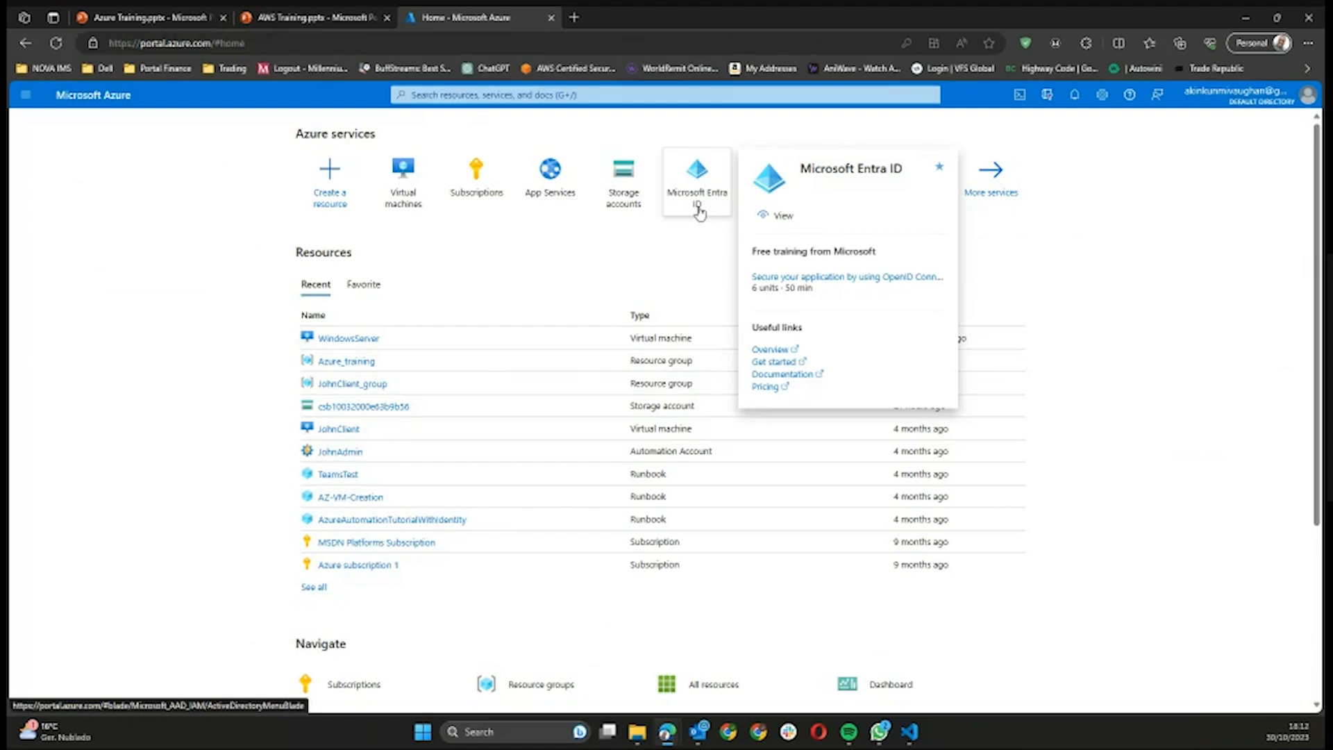
pyautogui.click(700, 210)
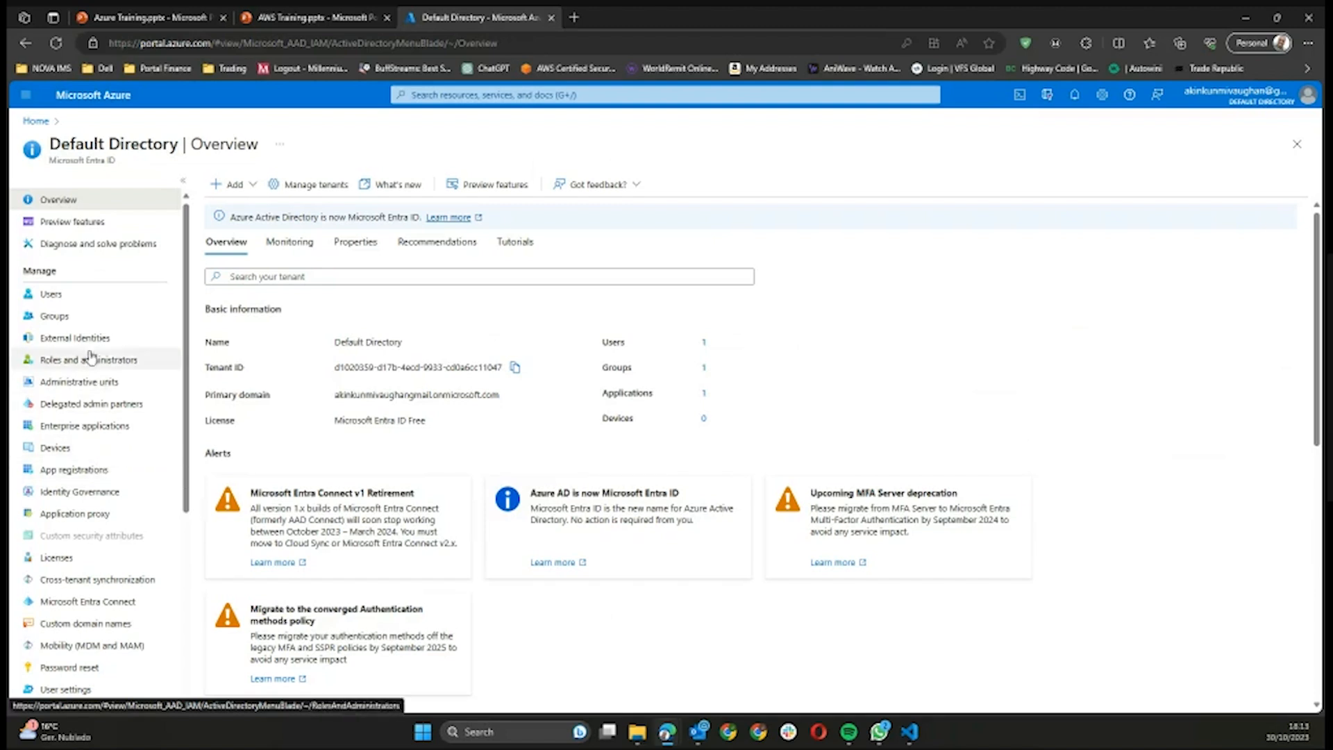
# View the directory's Users list and the blank form for creating a new internal user, and return to the Default Directory overview
pyautogui.click(101, 306)
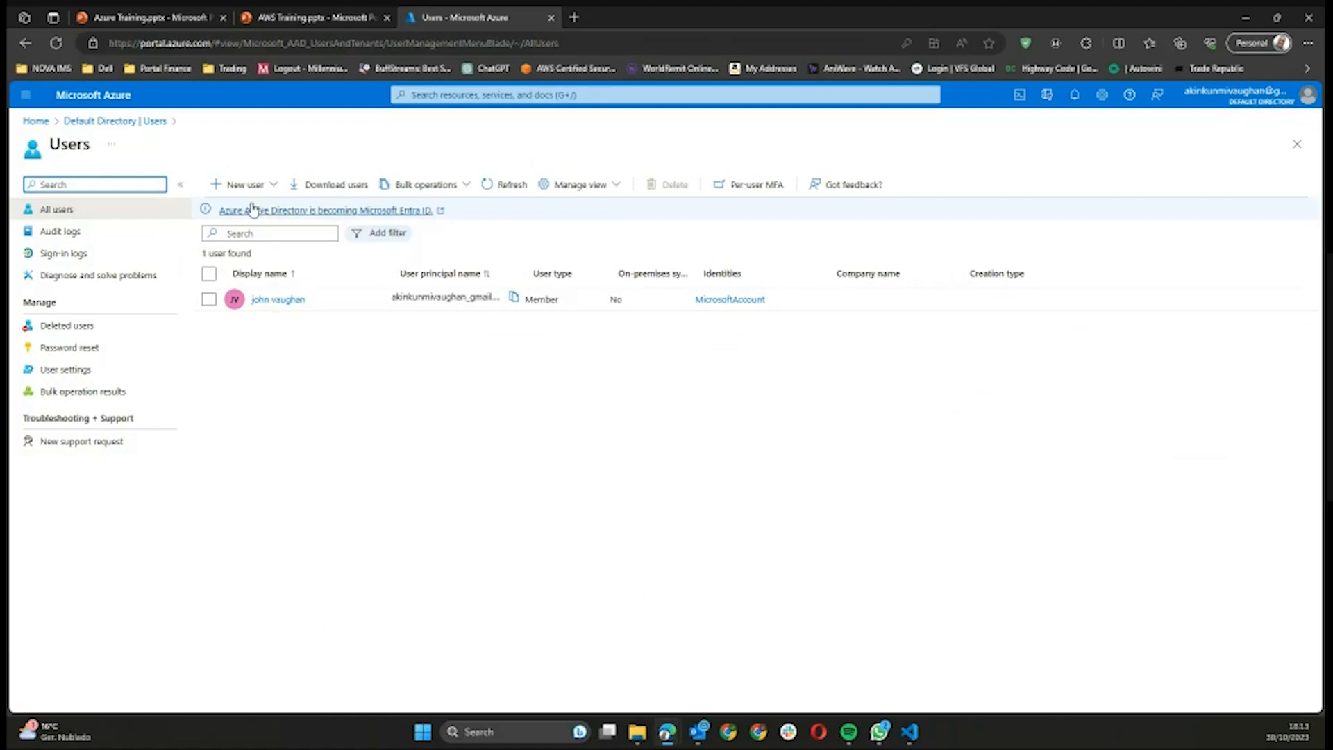
pyautogui.click(238, 186)
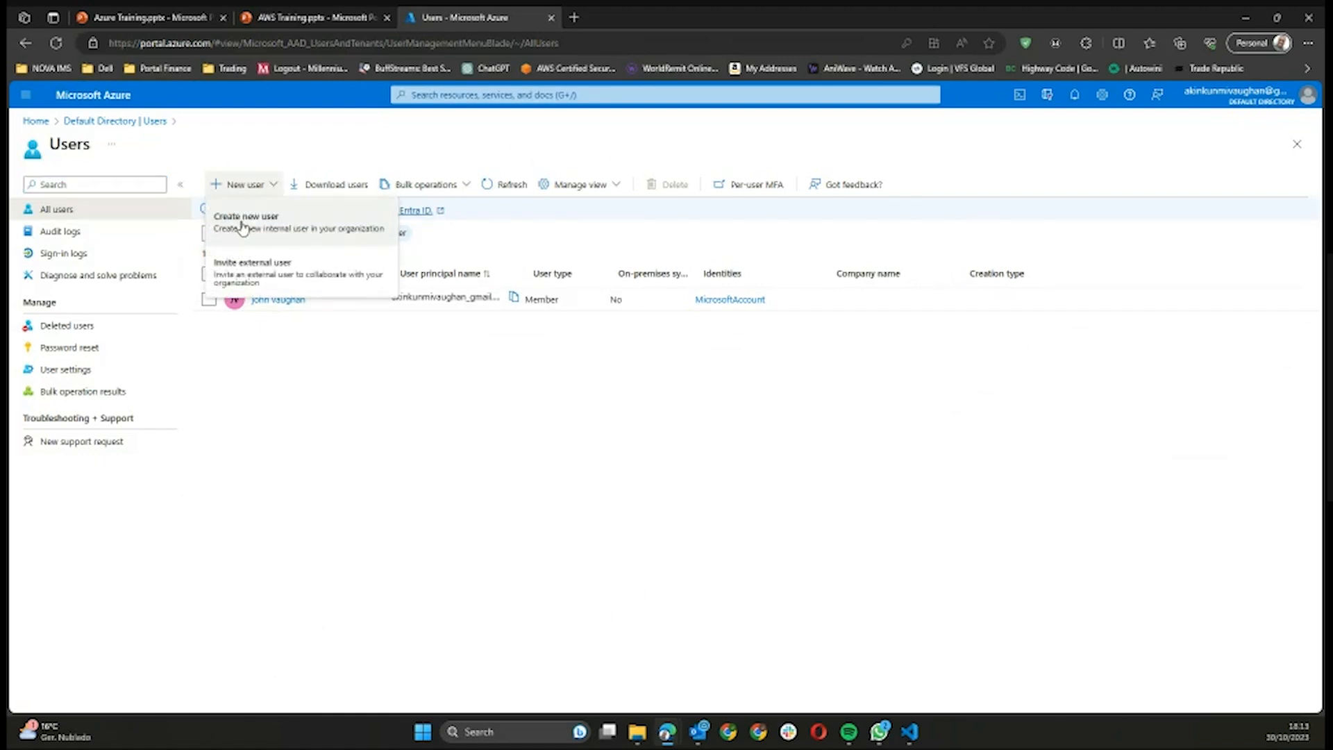
pyautogui.click(241, 224)
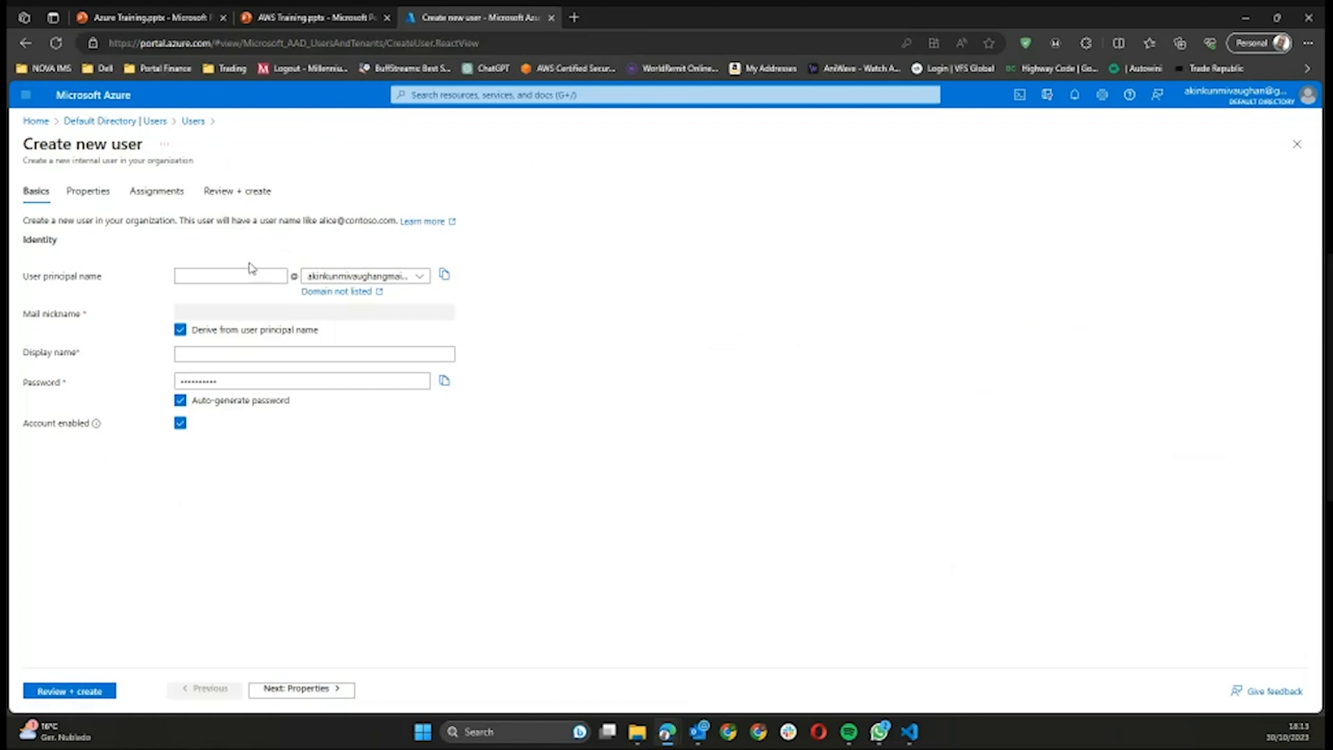
pyautogui.click(216, 275)
pyautogui.click(114, 120)
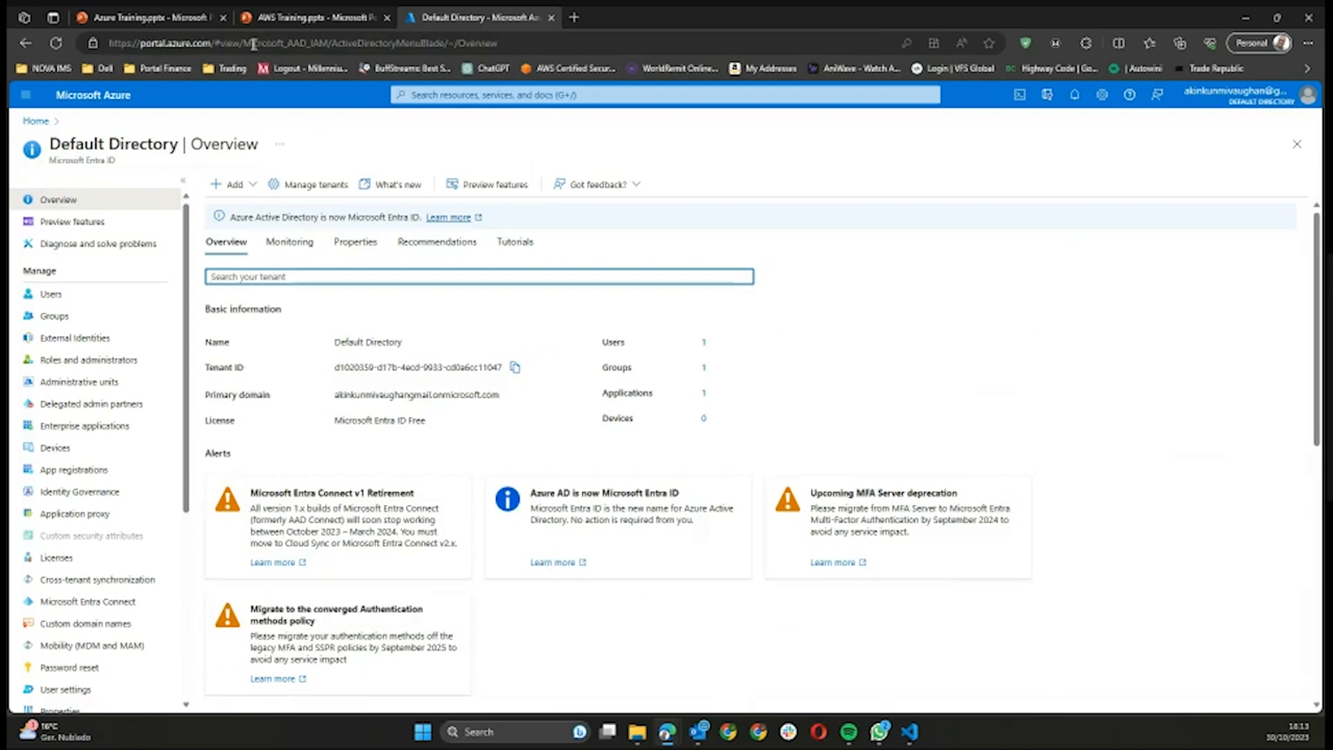
# Highlight the portal.azure.com part of the page address, and revisit the Users list before returning to the Default Directory overview
pyautogui.click(202, 43)
pyautogui.moveTo(209, 43); pyautogui.dragTo(111, 46)
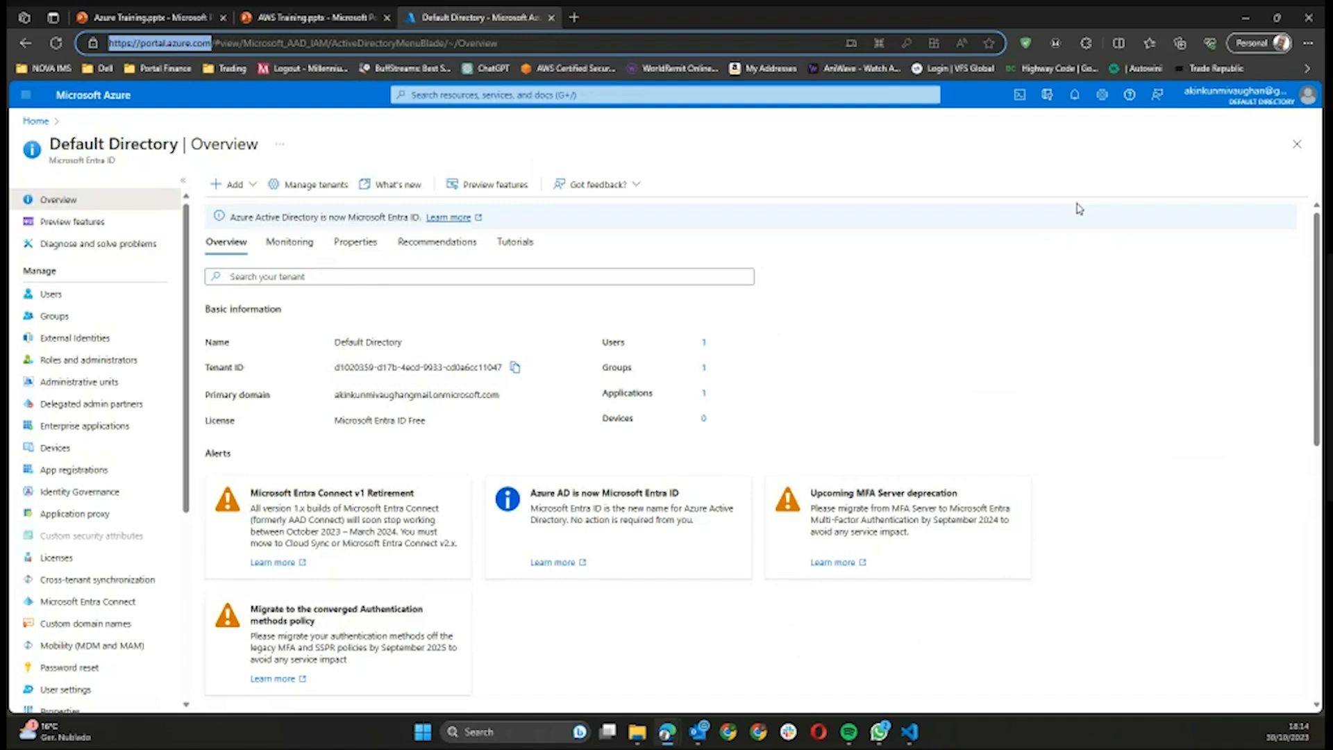
pyautogui.click(28, 302)
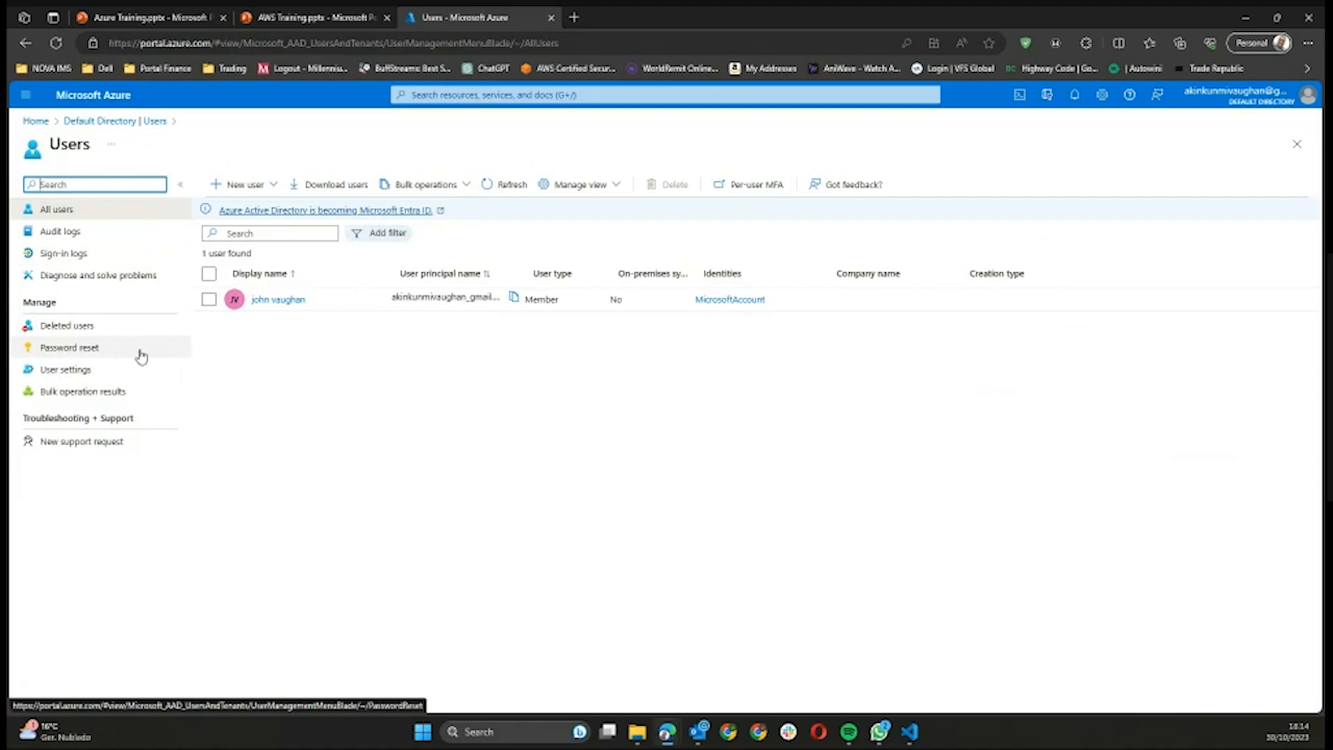
pyautogui.click(125, 125)
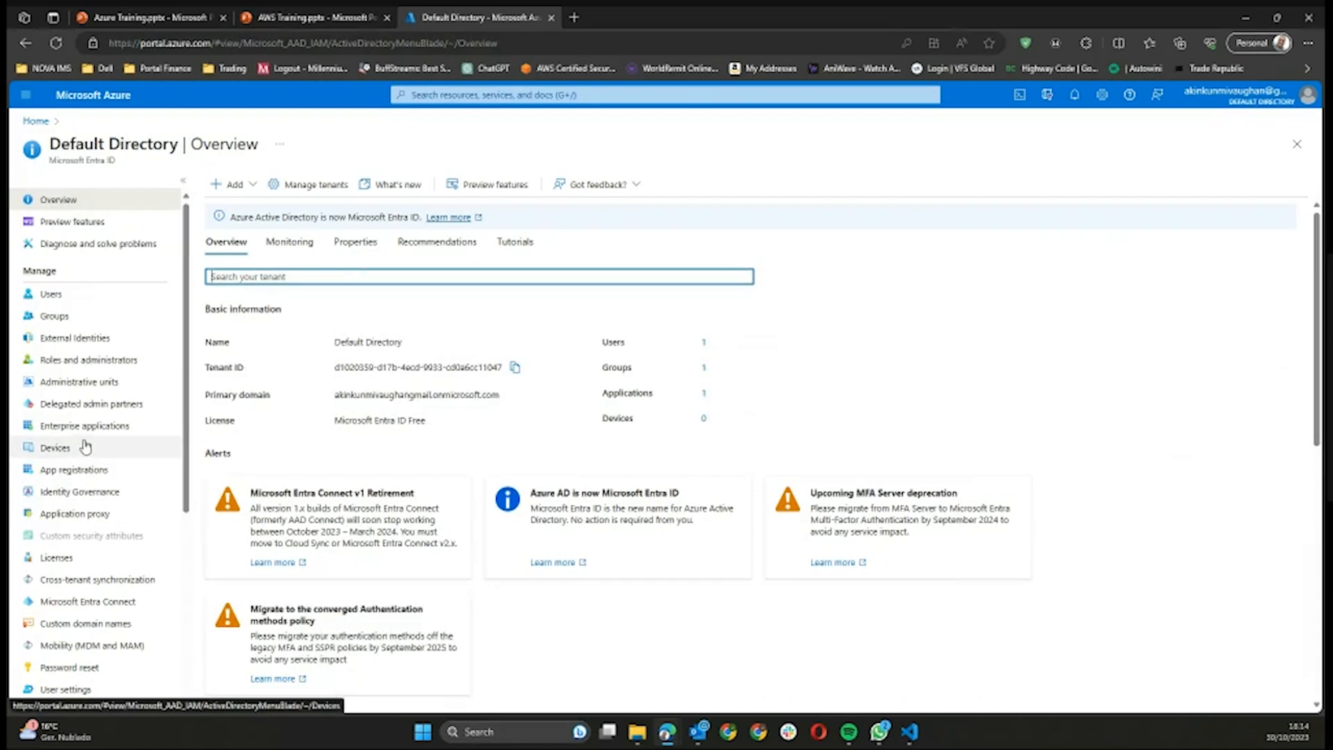
# Open the directory's External Identities overview and read through its Get started options
pyautogui.click(82, 339)
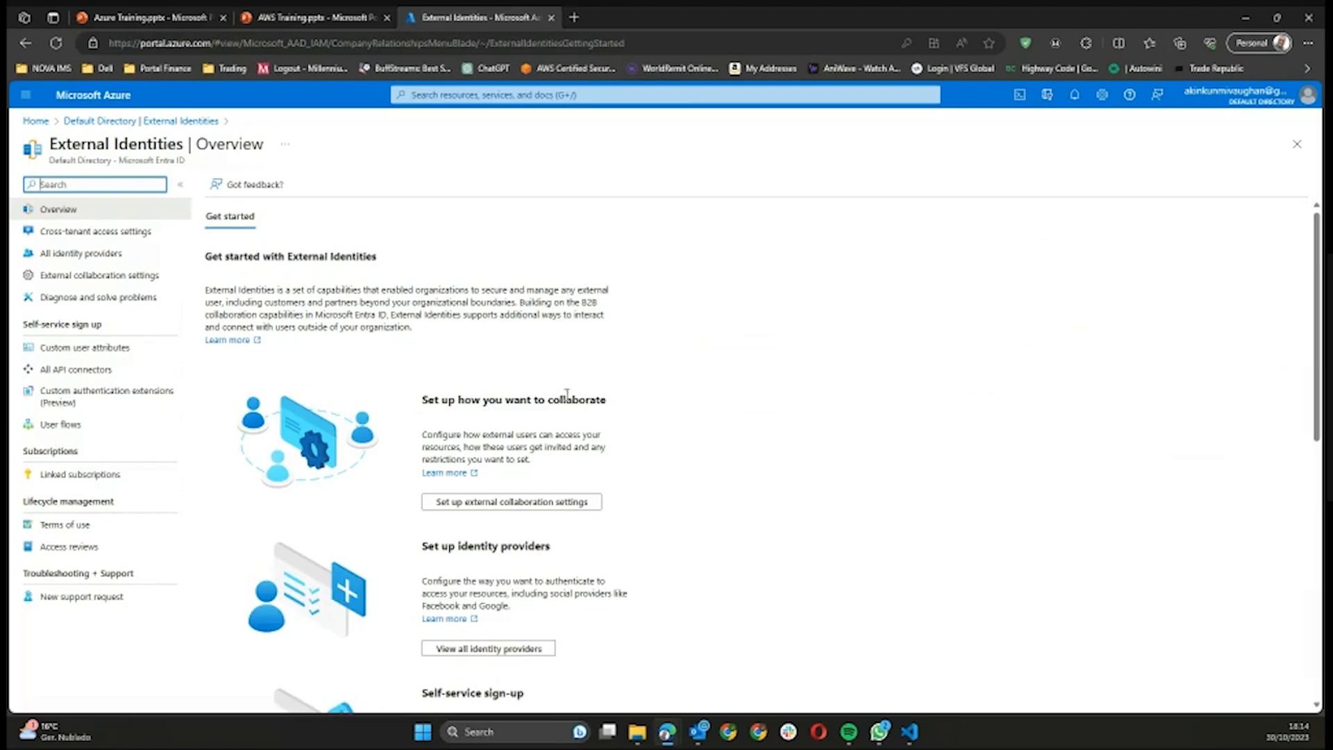
pyautogui.scroll(-5, 565, 399)
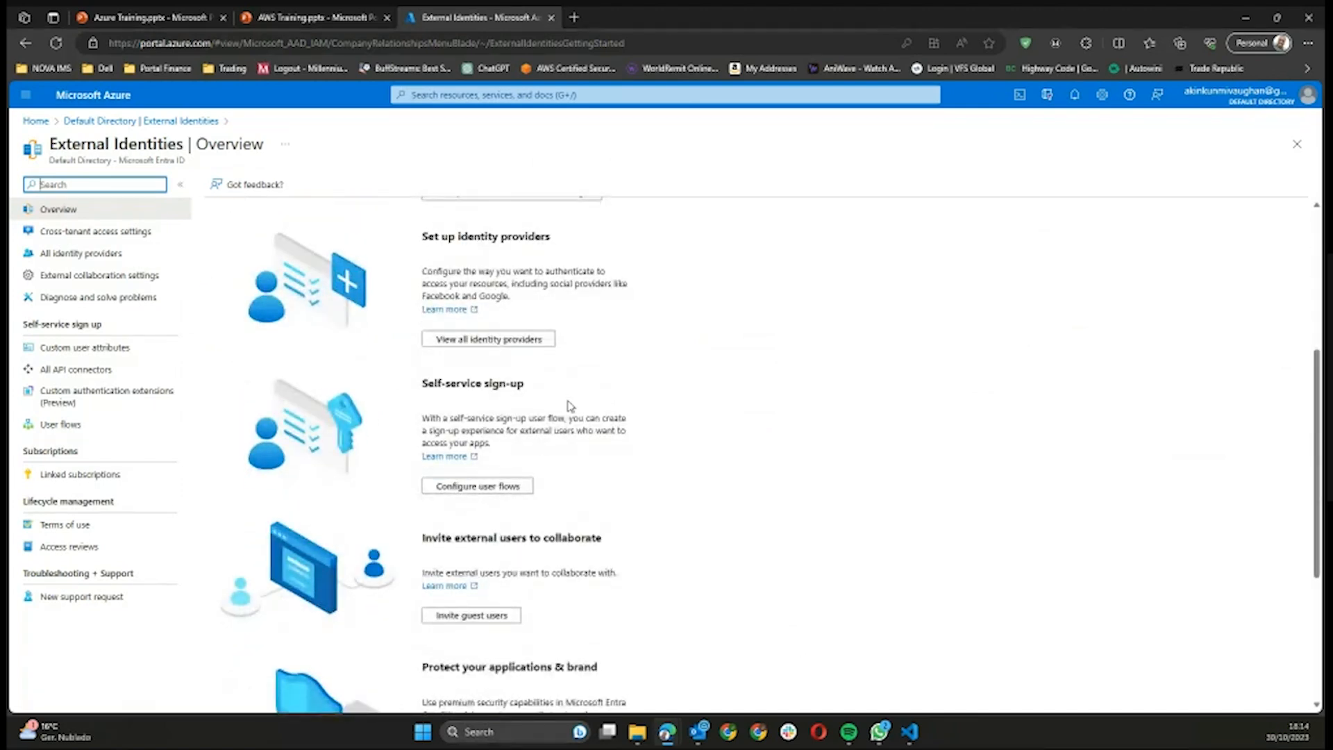